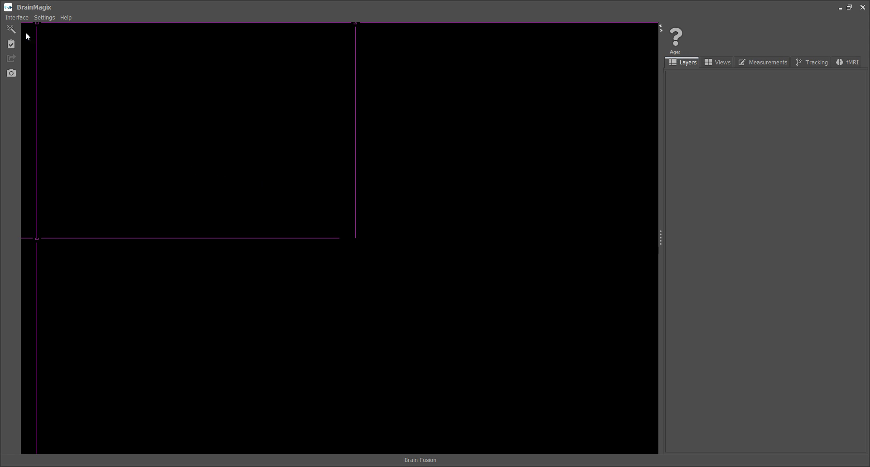
- Switch to the Brain Fusion workspace and start the image import wizard
click(19, 17)
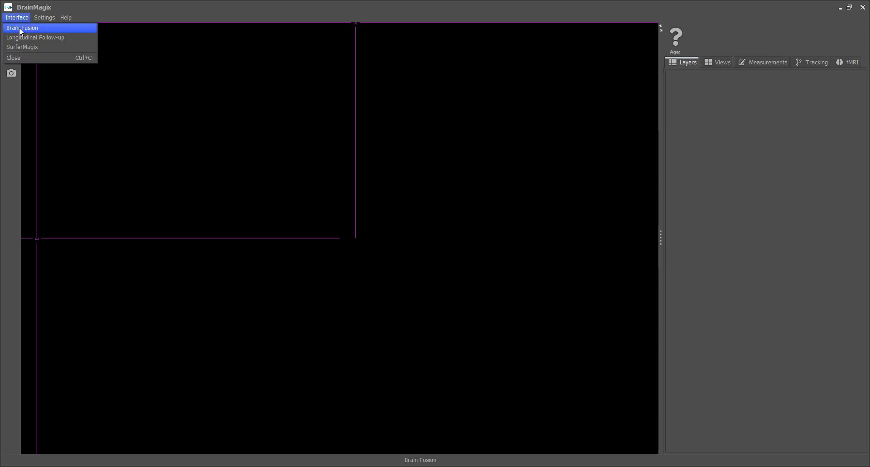
click(19, 29)
click(11, 31)
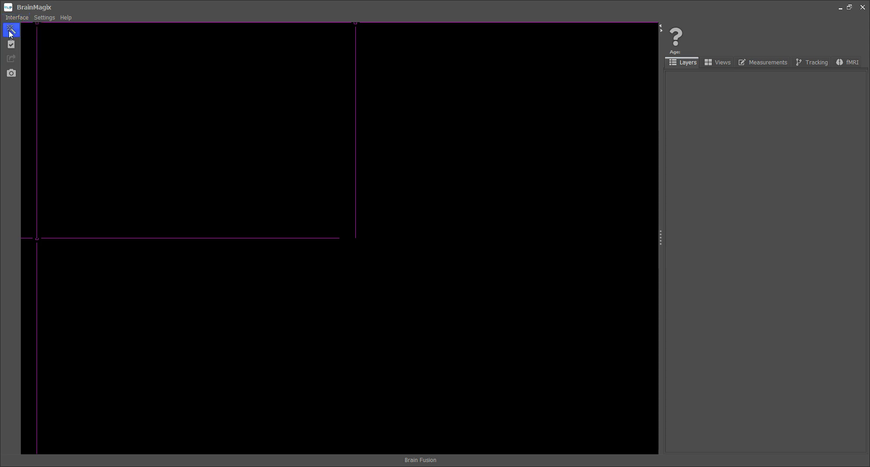
- Load the fMRI-DTI folder from the Demo folder into the import wizard
click(11, 32)
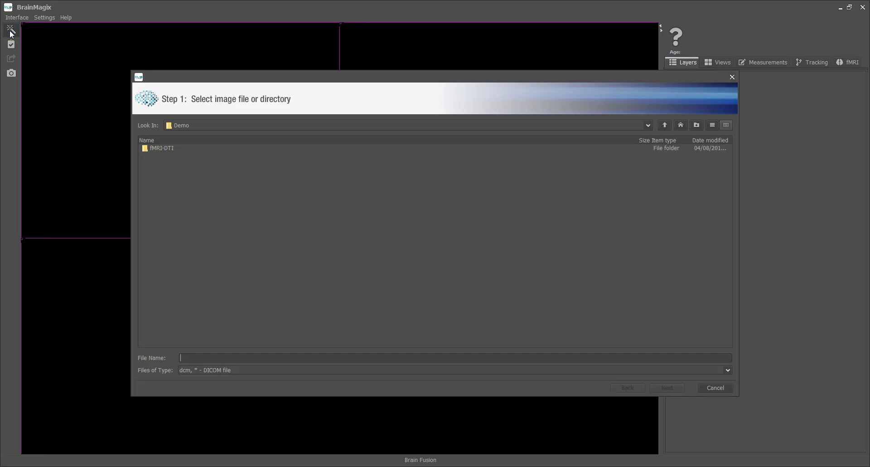
click(162, 148)
click(668, 387)
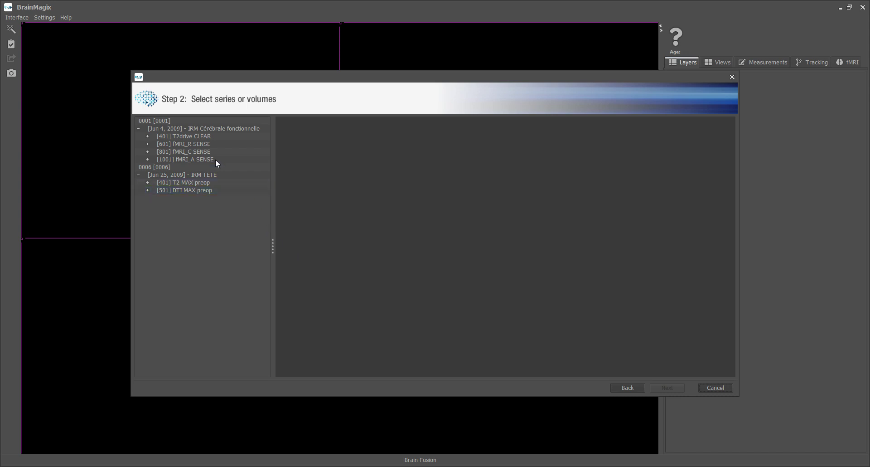
- Select T2drive CLEAR, fMRI_R SENSE, fMRI_A SENSE and DTI MAX preop, excluding the IRM TETE study row
click(205, 136)
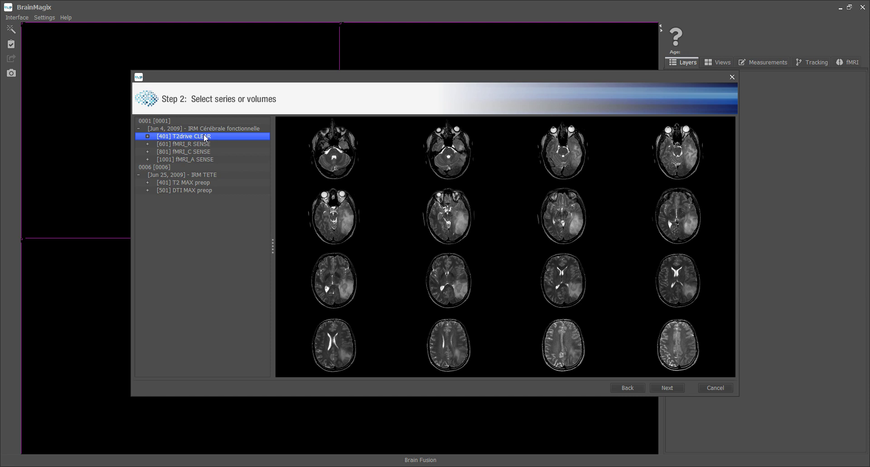
ctrl+click(205, 143)
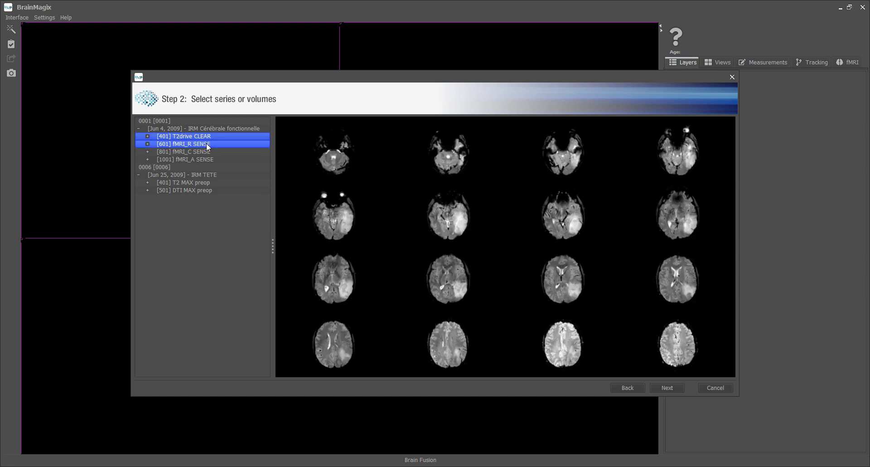
ctrl+click(207, 159)
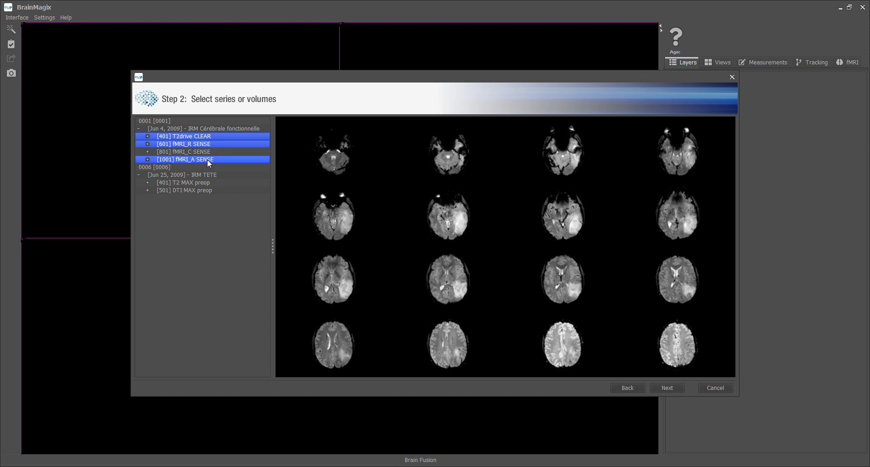
ctrl+click(205, 190)
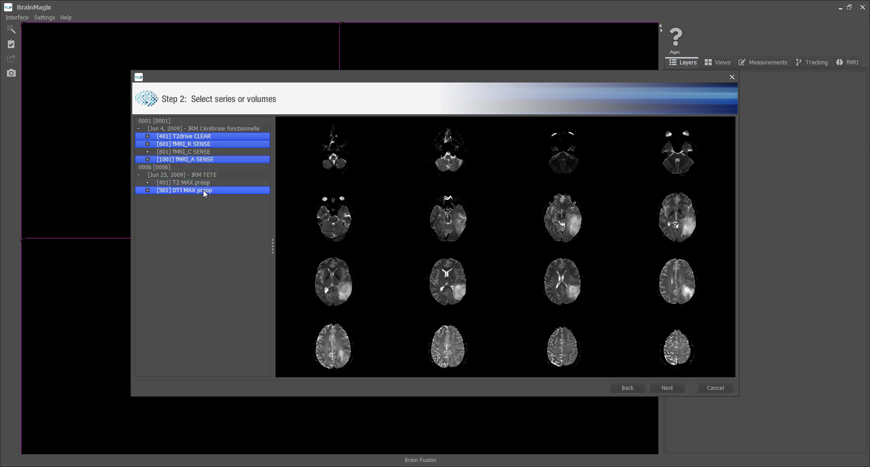
ctrl+click(176, 175)
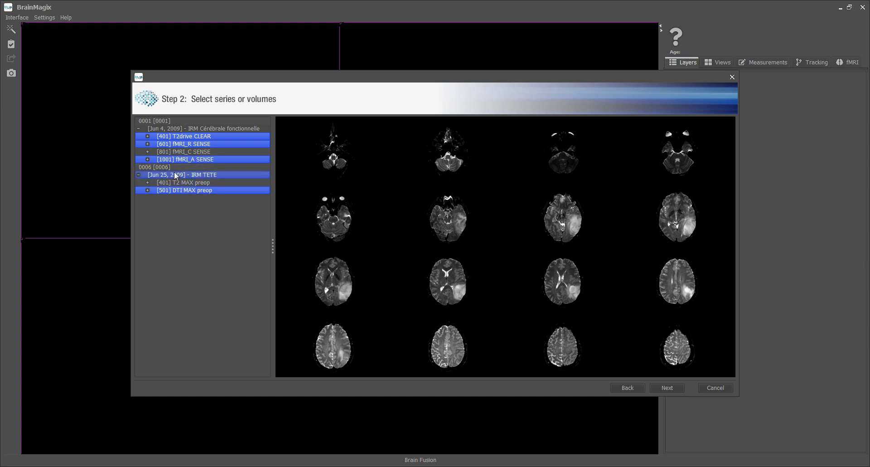
ctrl+click(215, 176)
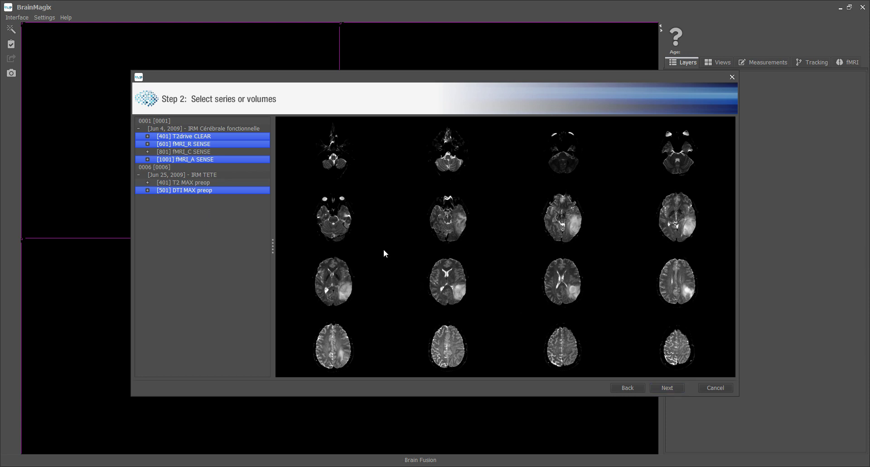
- Advance to series typing, accepting the same-patient warning
click(670, 389)
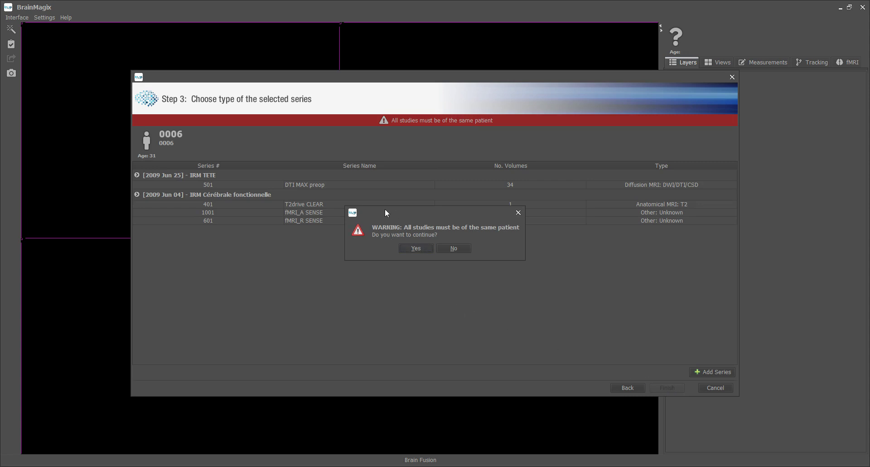
click(419, 246)
click(420, 249)
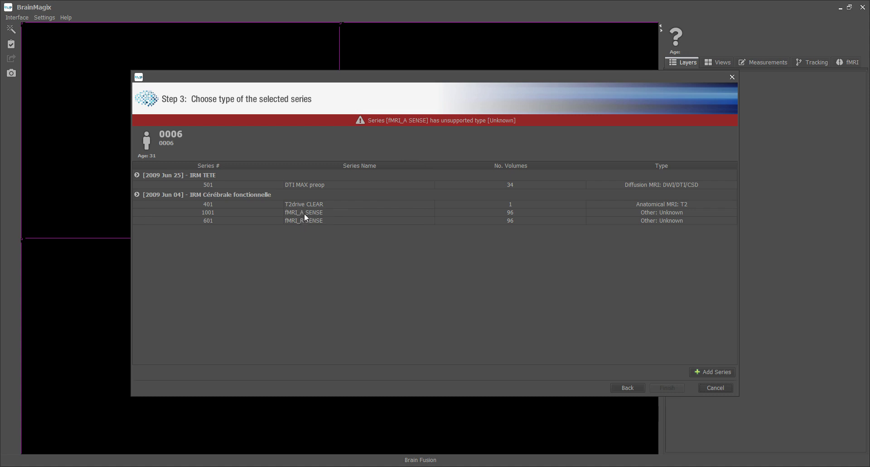
- Type fMRI_A SENSE as fMRI Sentences and fMRI_R SENSE as fMRI Sentences with RP
double_click(675, 210)
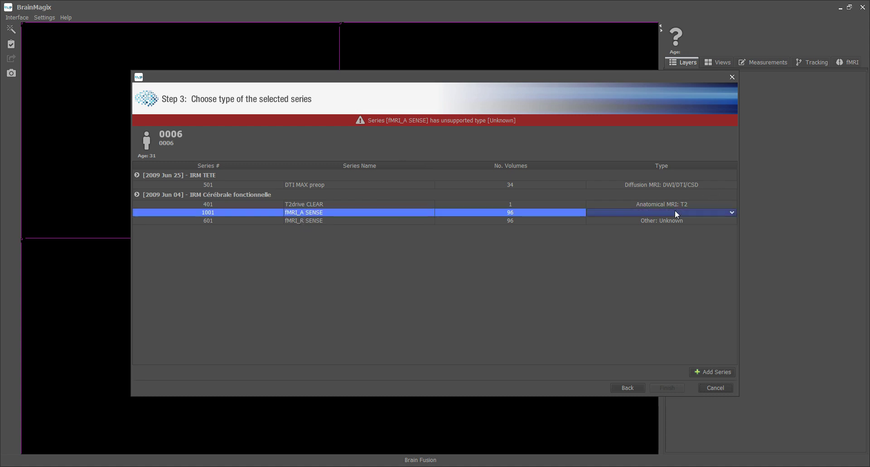
click(675, 210)
mouse_move(615, 232)
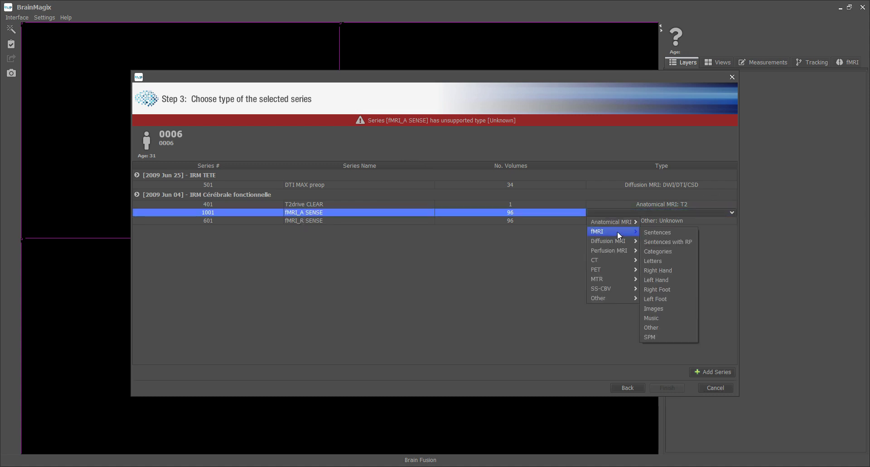
click(655, 232)
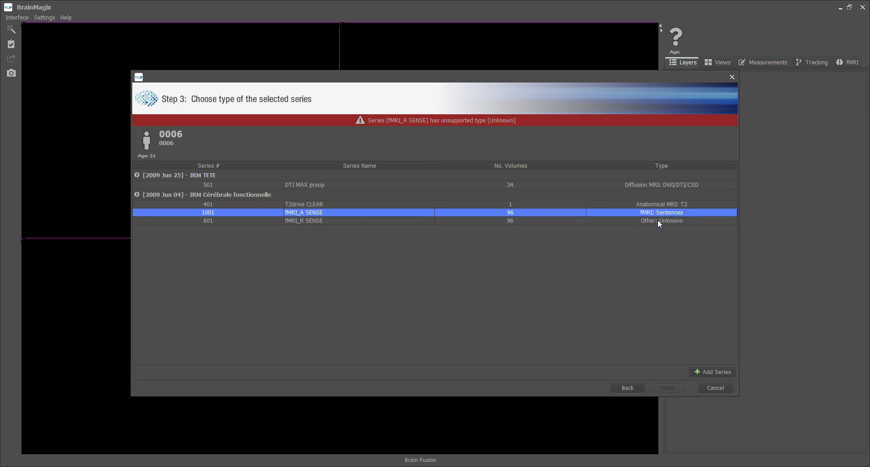
double_click(658, 220)
click(657, 221)
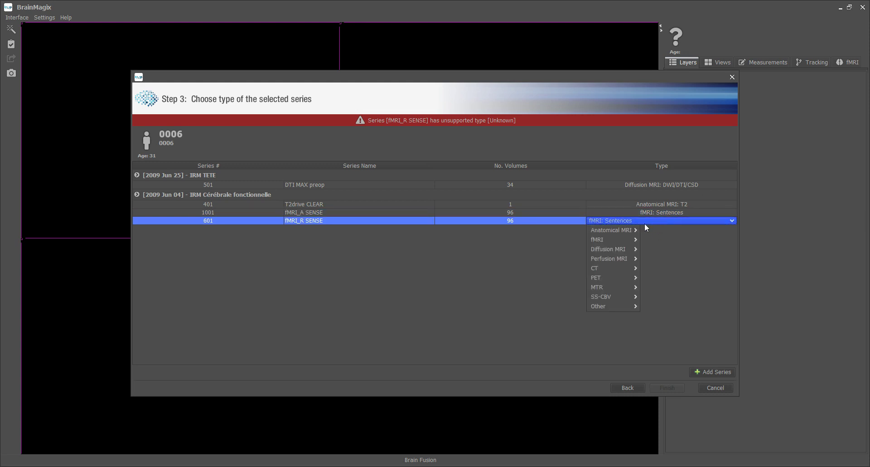
mouse_move(618, 238)
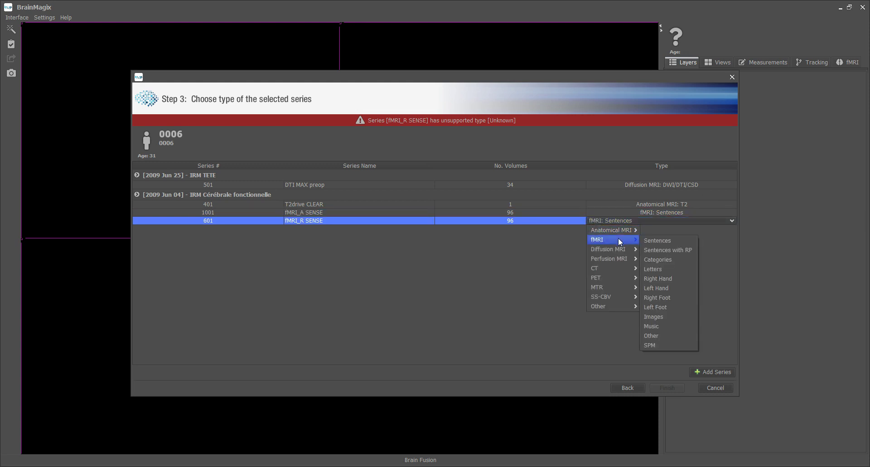
click(670, 249)
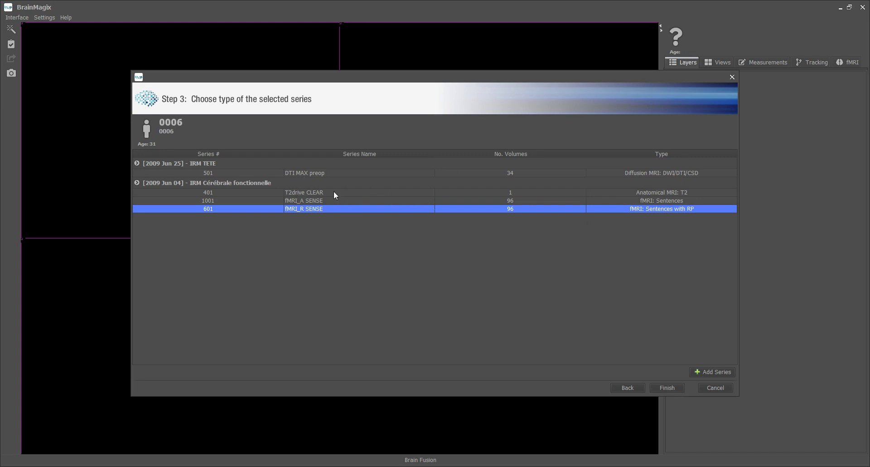
- Type T2drive CLEAR as Anatomical MRI T2 and finish the import
click(673, 191)
click(673, 191)
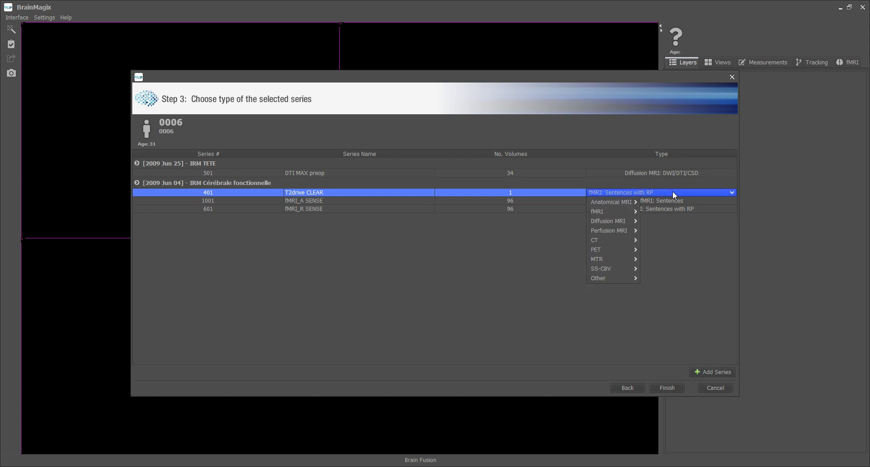
mouse_move(615, 203)
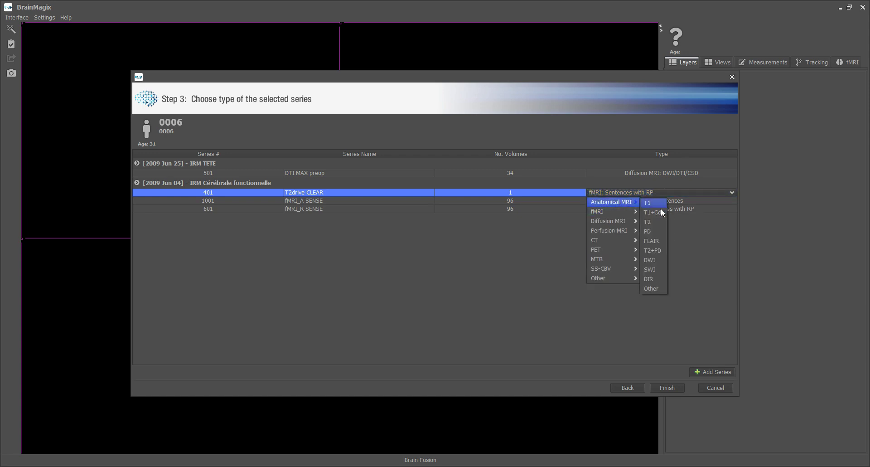
click(653, 221)
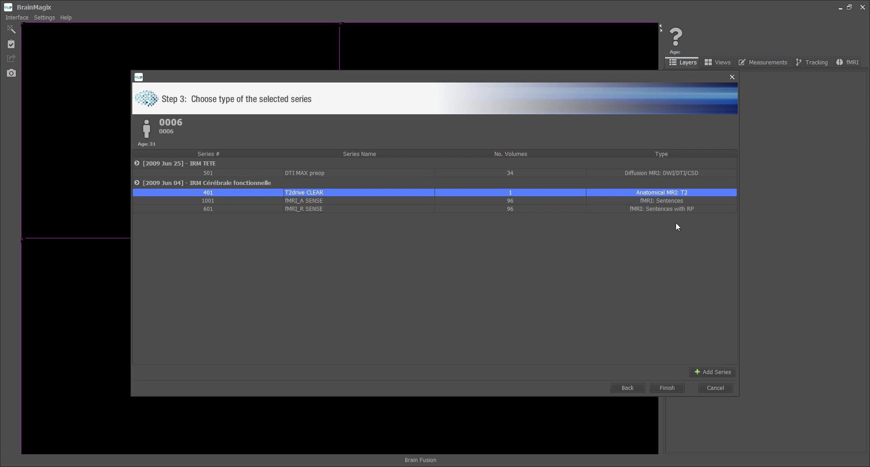
click(669, 387)
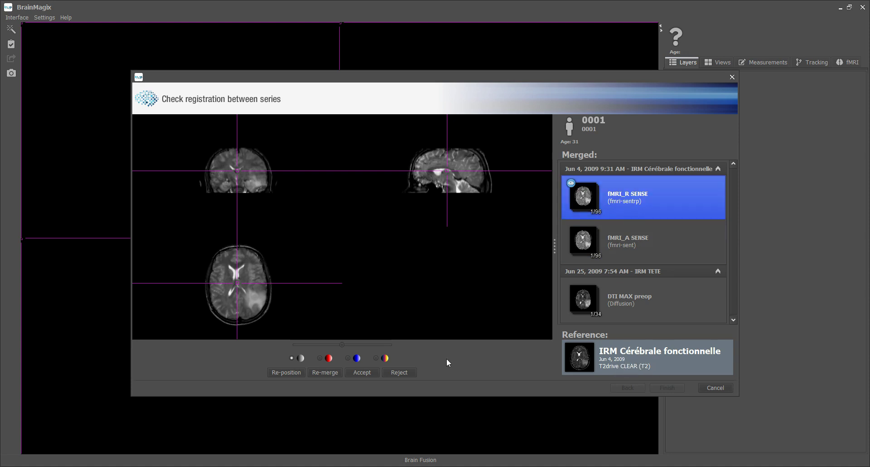
- Check fMRI_R SENSE alignment using opacity and red/grey maps, accept it, then select fMRI_A SENSE
drag(341, 345, 557, 339)
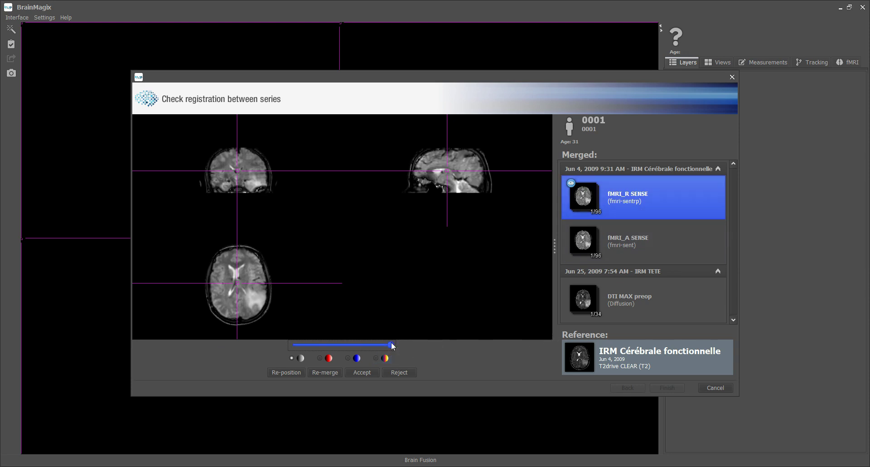
mouse_move(391, 341)
mouse_down()
mouse_move(239, 351)
mouse_move(403, 343)
mouse_up()
click(320, 358)
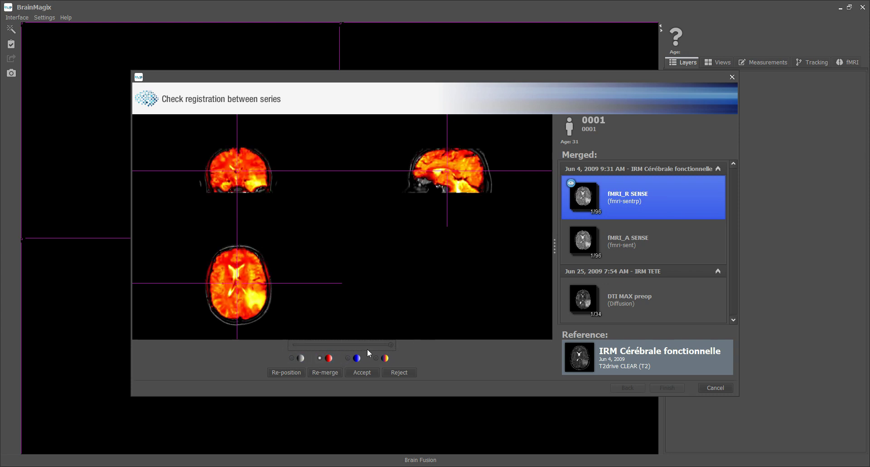
mouse_move(390, 344)
mouse_down()
mouse_move(245, 352)
mouse_move(390, 343)
mouse_up()
click(291, 358)
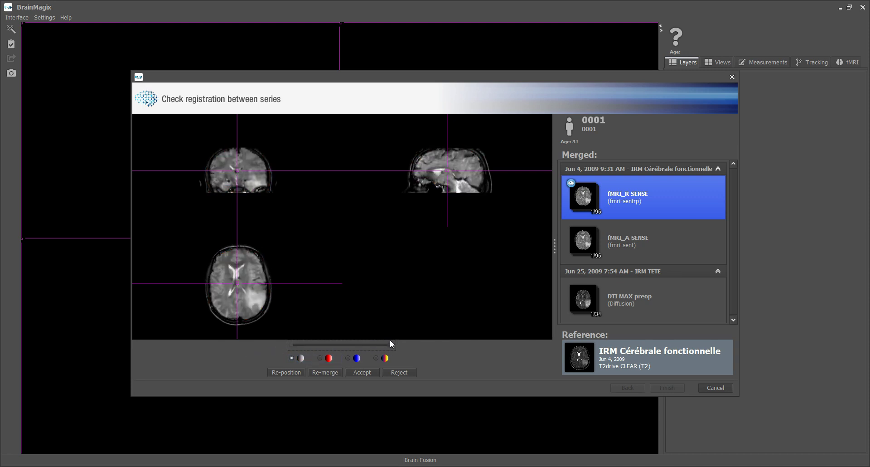
click(357, 372)
click(622, 241)
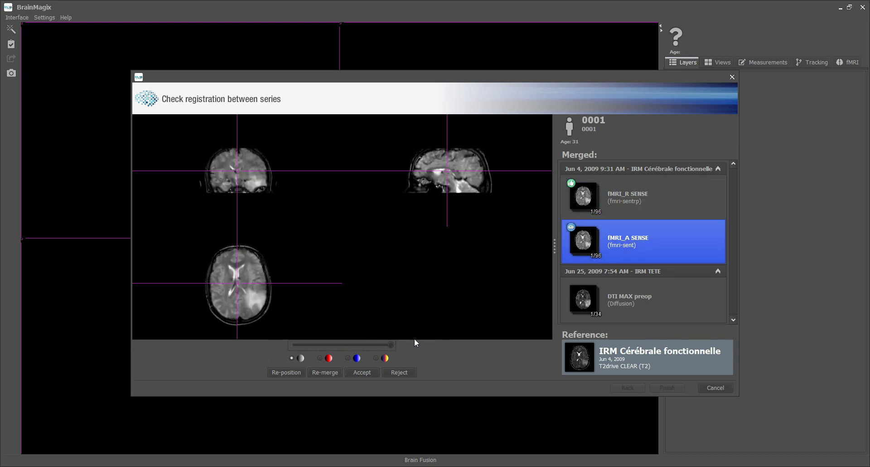
- Show fMRI_A SENSE in red at partial blend and drag it rightward onto the T2 anatomy
drag(391, 345, 362, 344)
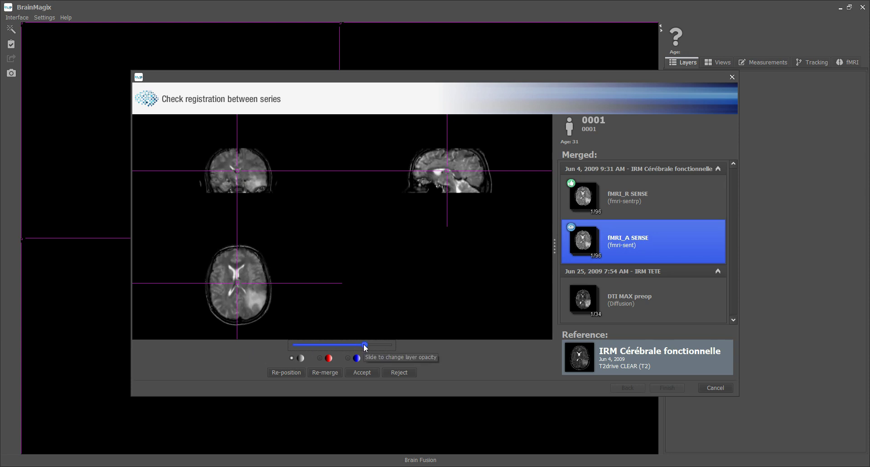
click(320, 357)
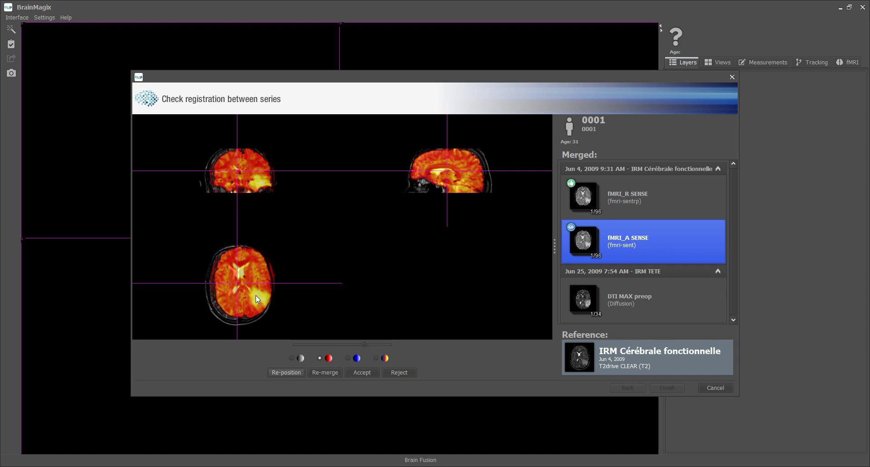
drag(256, 295, 259, 294)
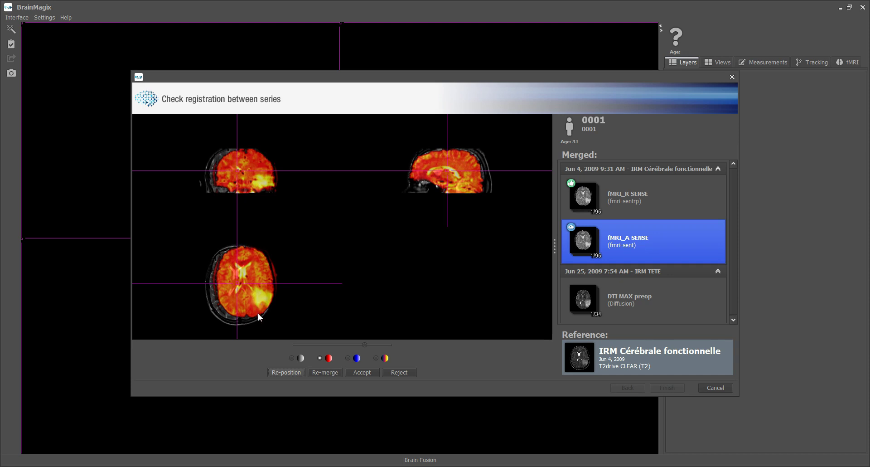
drag(261, 325, 275, 321)
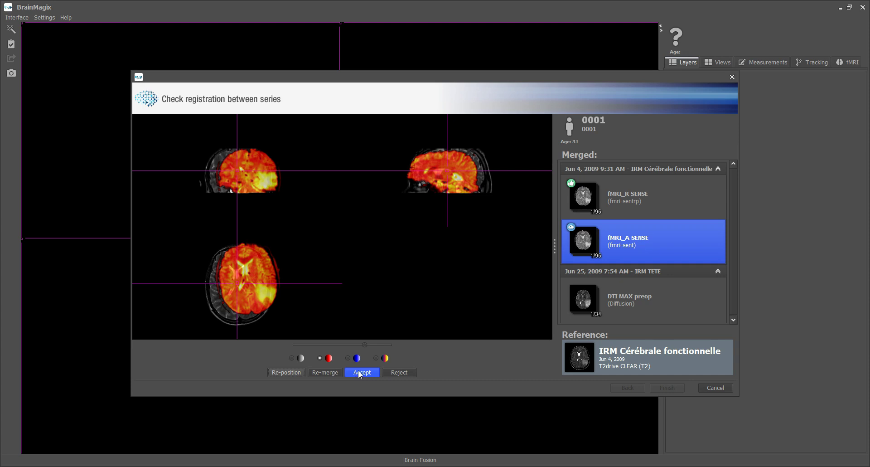
- Re-merge the shifted fMRI_A SENSE, compare blend levels, and switch back to grey colours
click(322, 373)
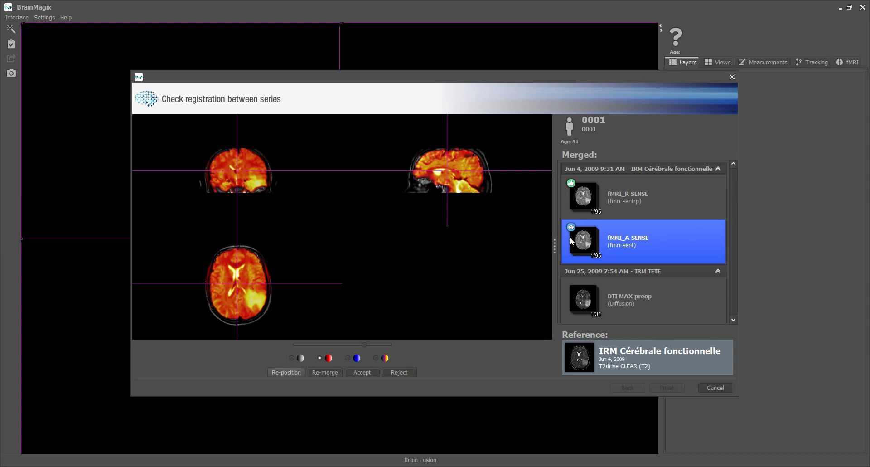
drag(366, 346, 390, 345)
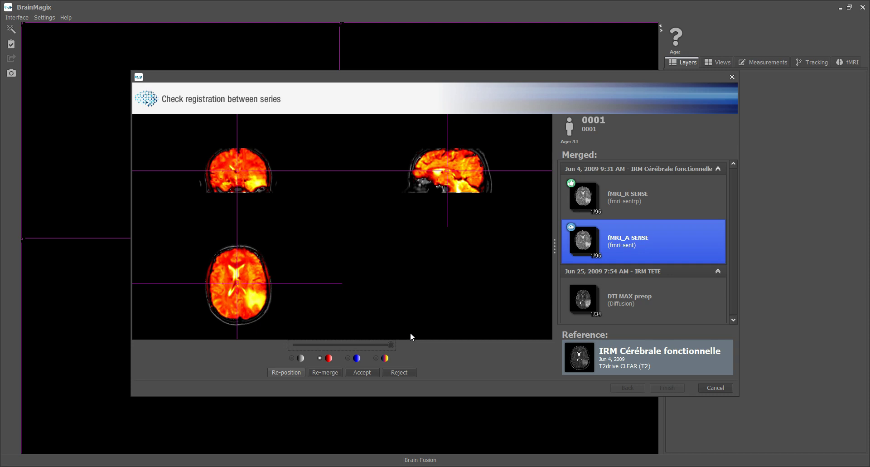
mouse_move(391, 345)
mouse_down()
mouse_move(327, 346)
mouse_move(436, 345)
mouse_move(391, 345)
mouse_up()
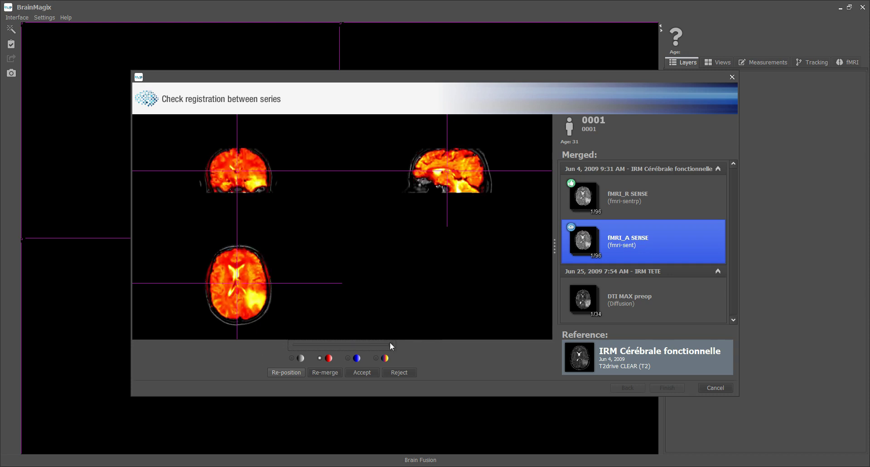
click(292, 358)
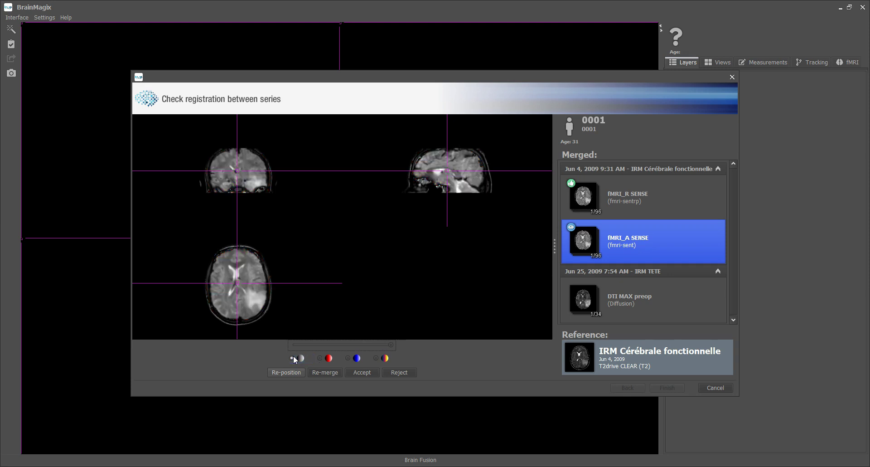
- Accept fMRI_A SENSE, then check the DTI MAX preop blend and accept it
click(364, 371)
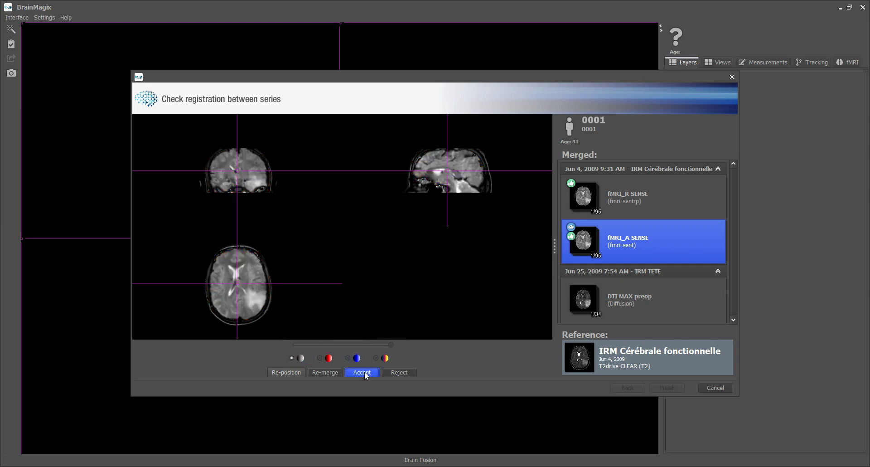
click(616, 302)
mouse_move(392, 345)
mouse_down()
mouse_move(233, 355)
mouse_move(458, 342)
mouse_move(233, 355)
mouse_move(425, 347)
mouse_move(248, 344)
mouse_move(480, 340)
mouse_move(249, 349)
mouse_move(457, 342)
mouse_up()
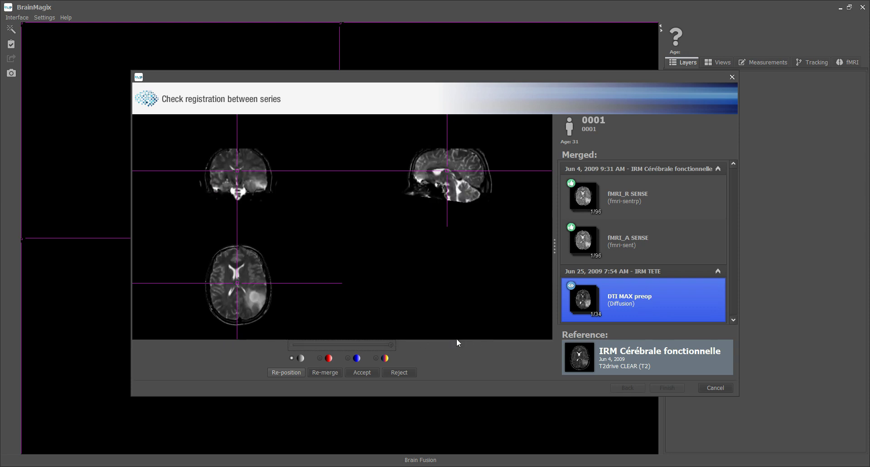
drag(389, 347, 457, 344)
click(367, 371)
- Finish the fusion and set the views to Zoom interaction mode
click(667, 388)
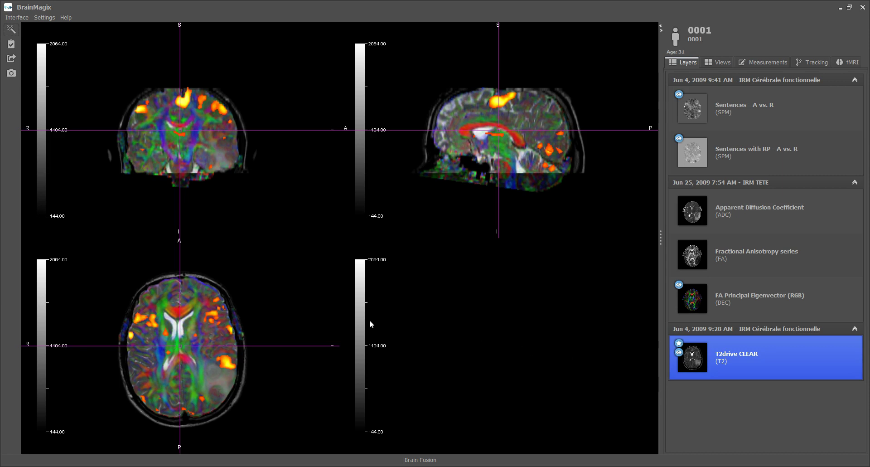
right_click(235, 320)
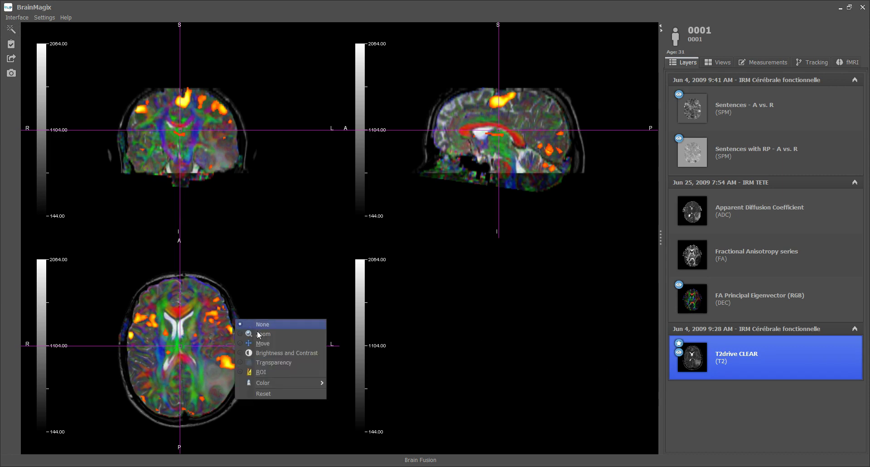
click(266, 337)
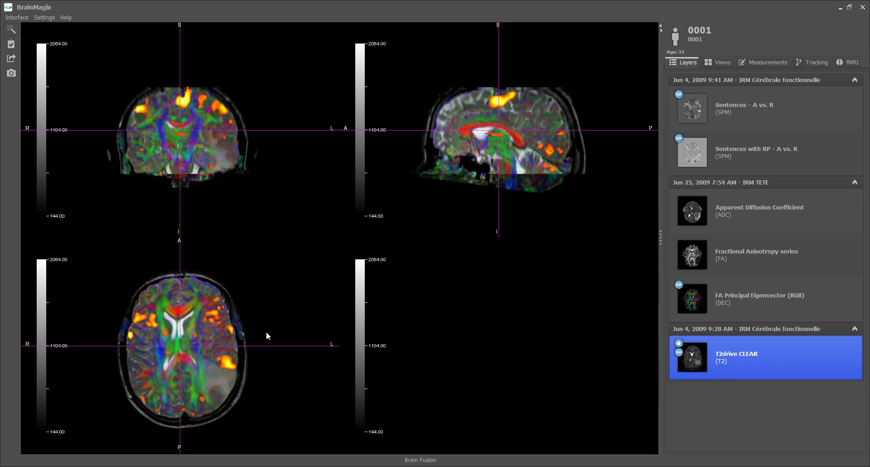
right_click(252, 329)
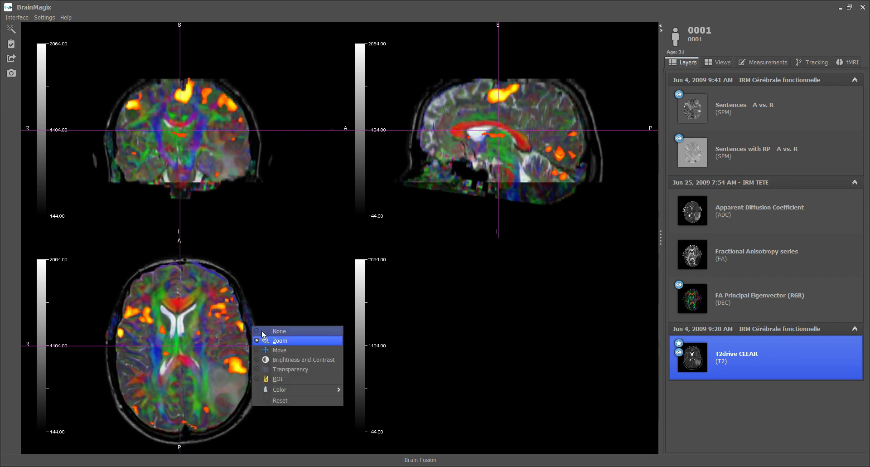
click(267, 349)
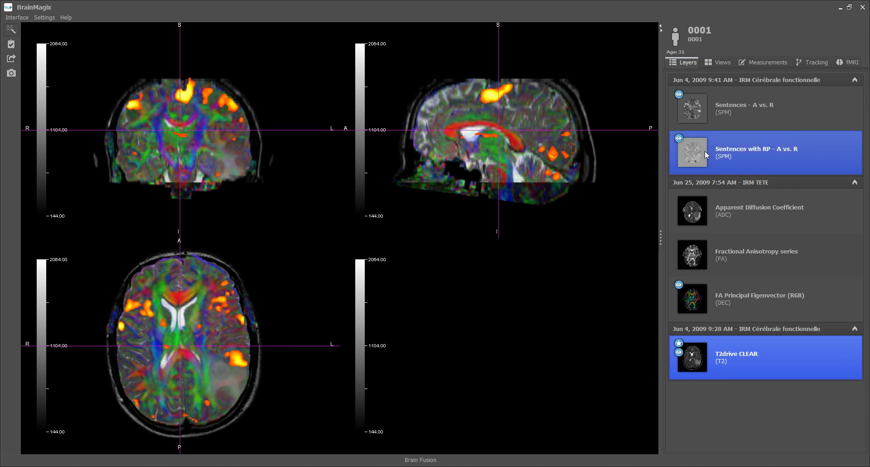
- Hide both Sentences activation layers and the FA Principal Eigenvector DTI layer
click(743, 107)
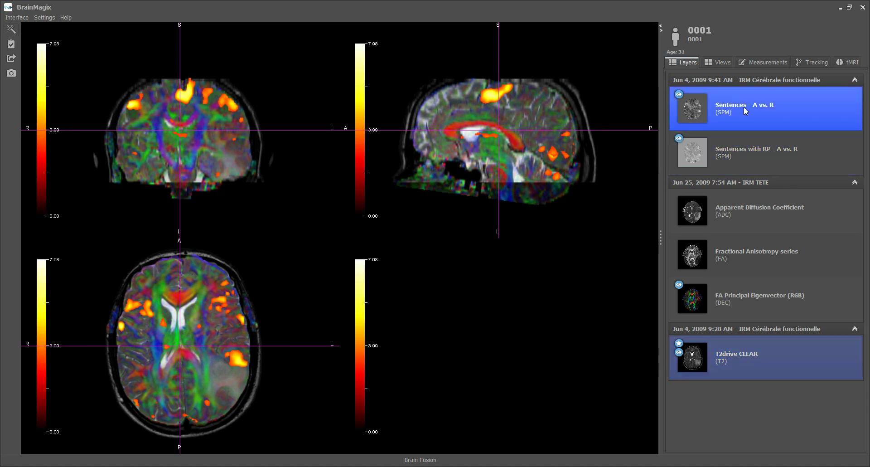
click(746, 151)
click(755, 302)
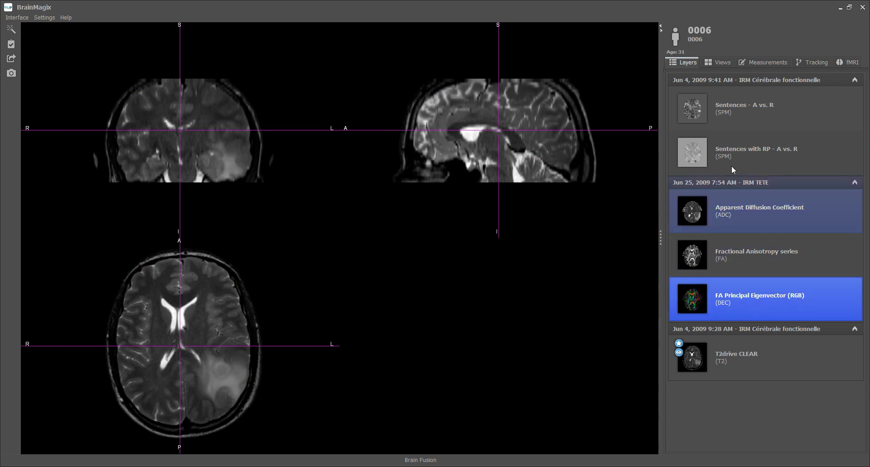
- Show Sentences - A vs. R at threshold 0.00001 with cluster size 20, centred on a yellow cluster
click(740, 108)
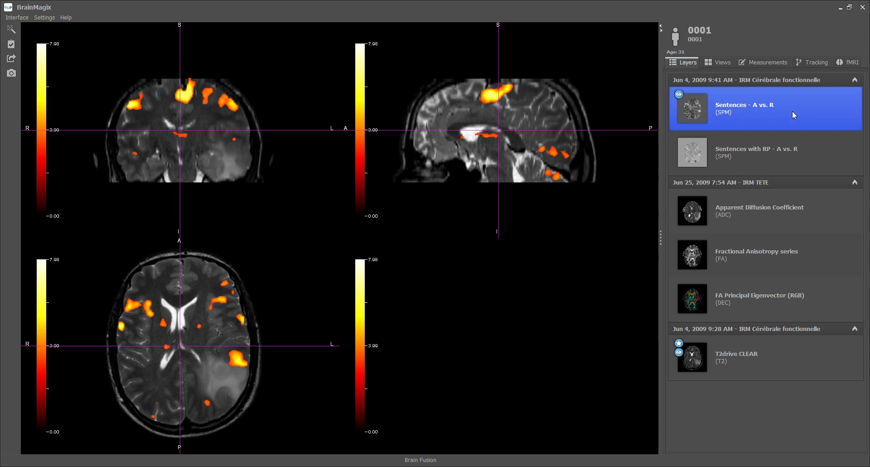
click(846, 63)
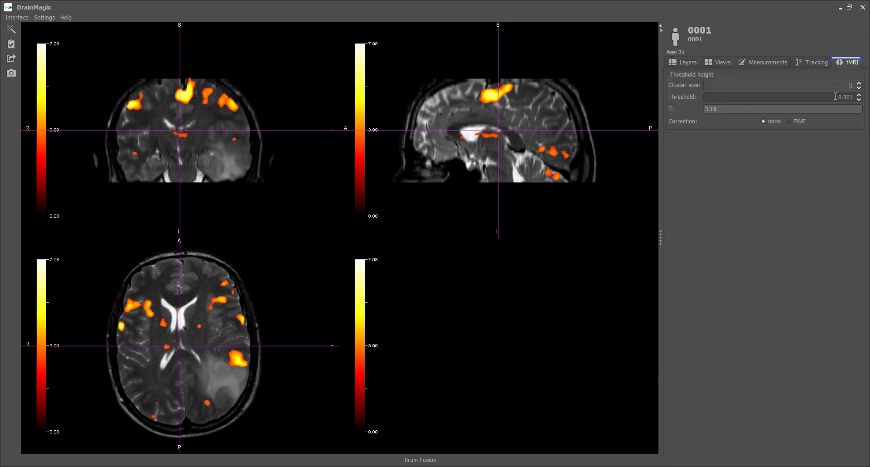
click(859, 100)
click(859, 101)
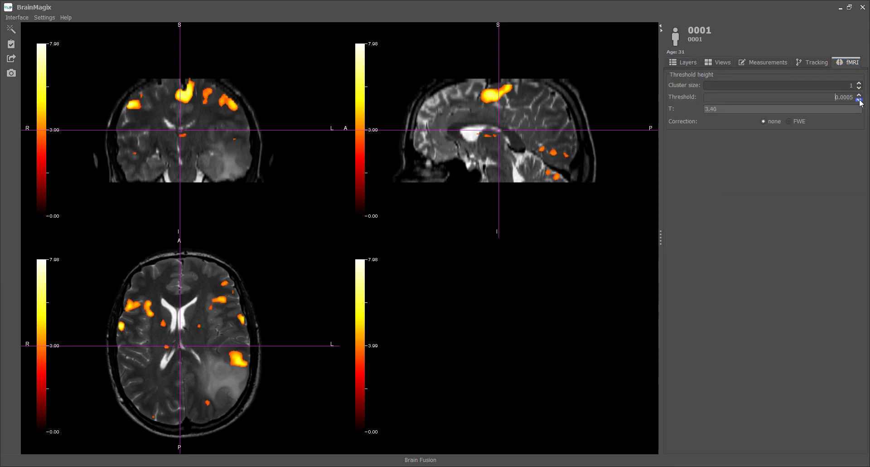
click(859, 100)
click(859, 100)
click(859, 84)
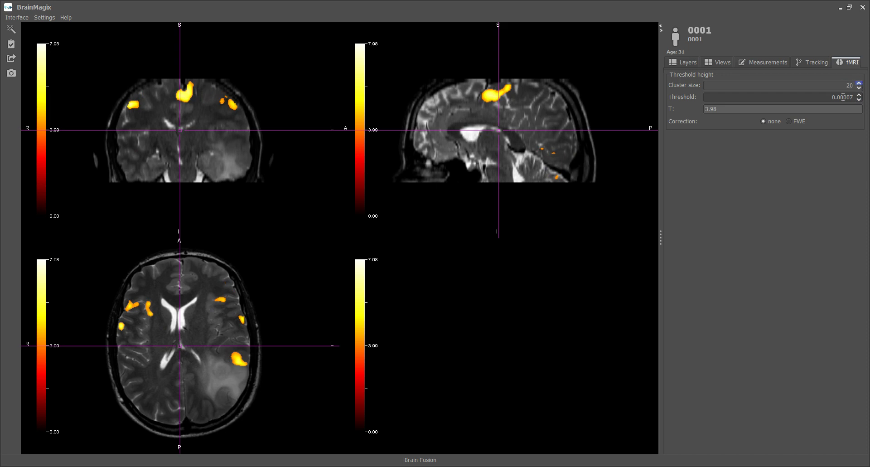
click(851, 97)
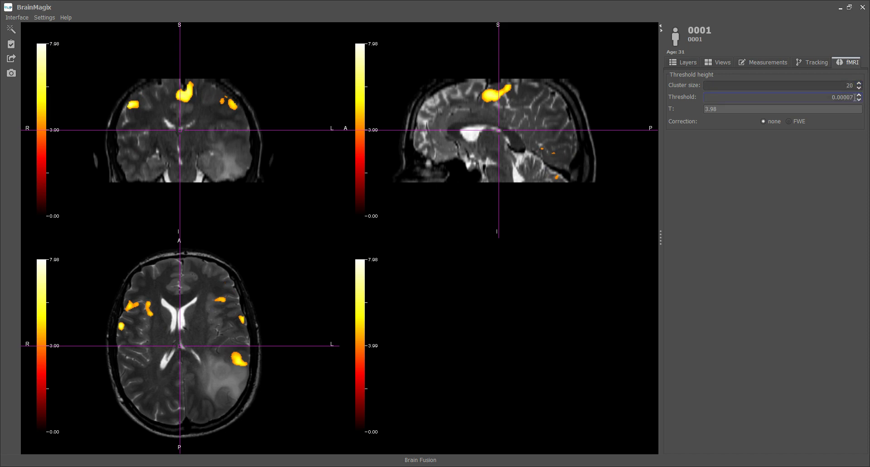
click(858, 100)
double_click(859, 99)
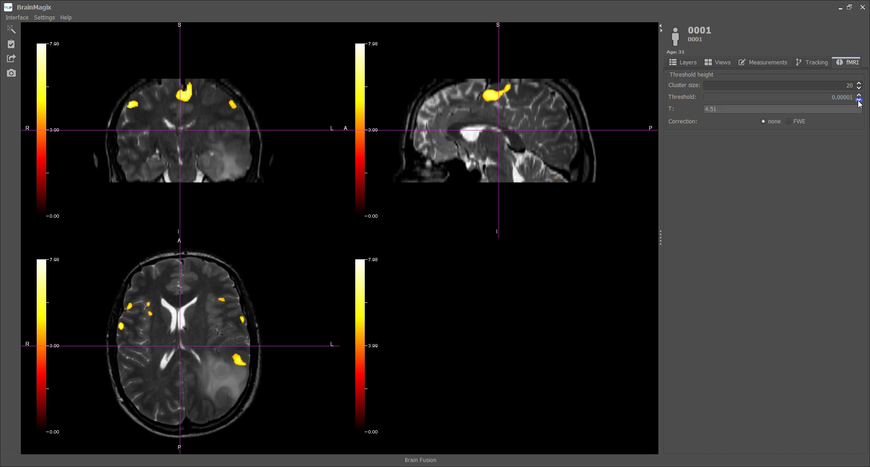
click(237, 360)
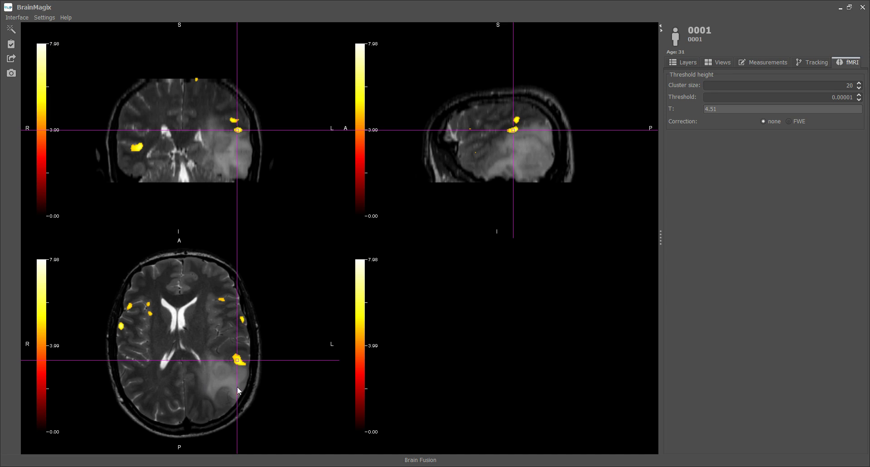
click(684, 62)
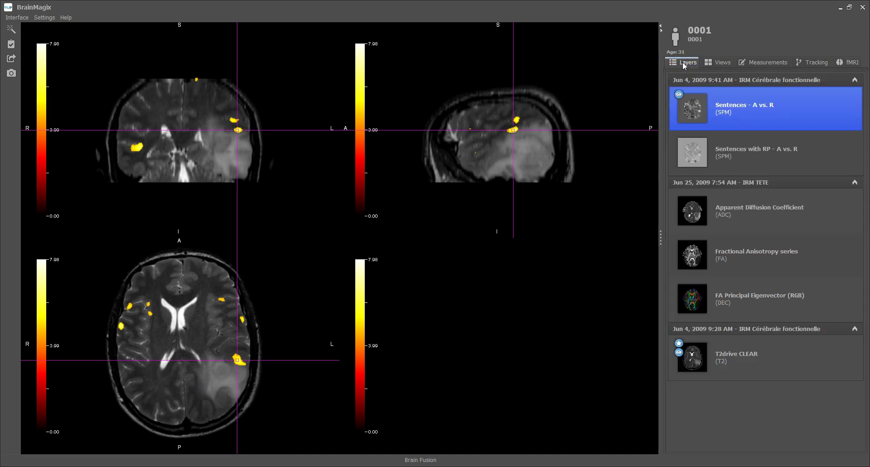
- Show the Sentences with RP - A vs. R map and step its fMRI threshold to 0.002
click(740, 156)
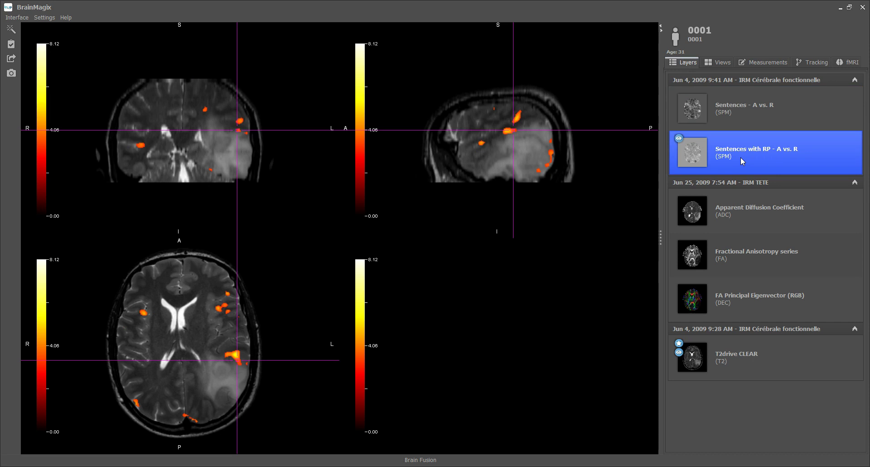
click(847, 62)
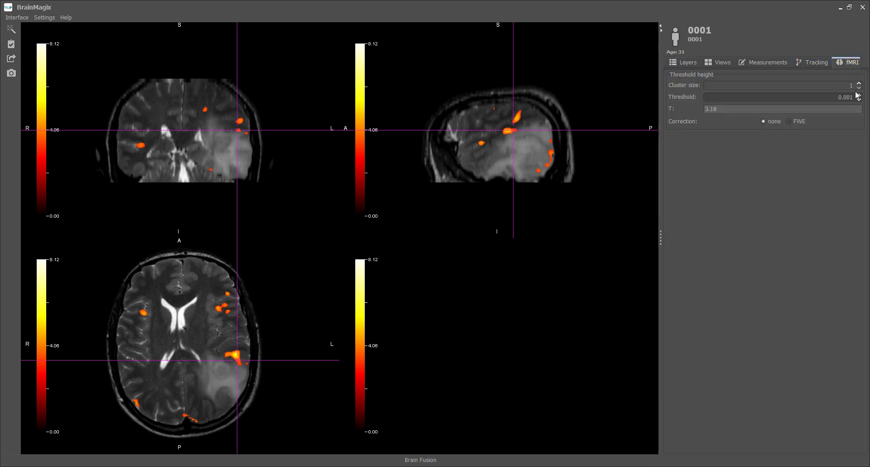
click(685, 62)
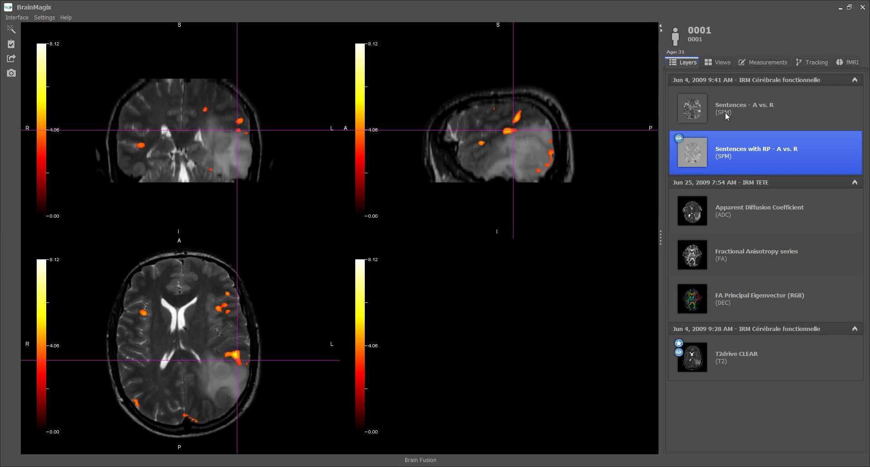
click(850, 62)
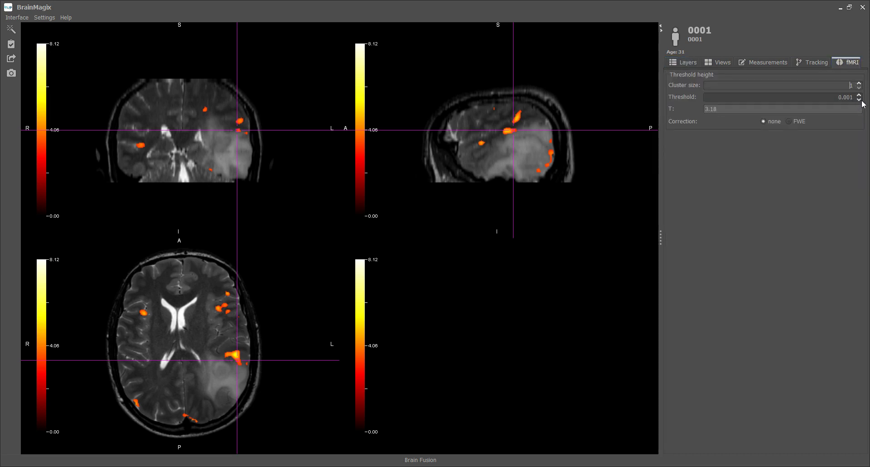
click(859, 95)
click(859, 94)
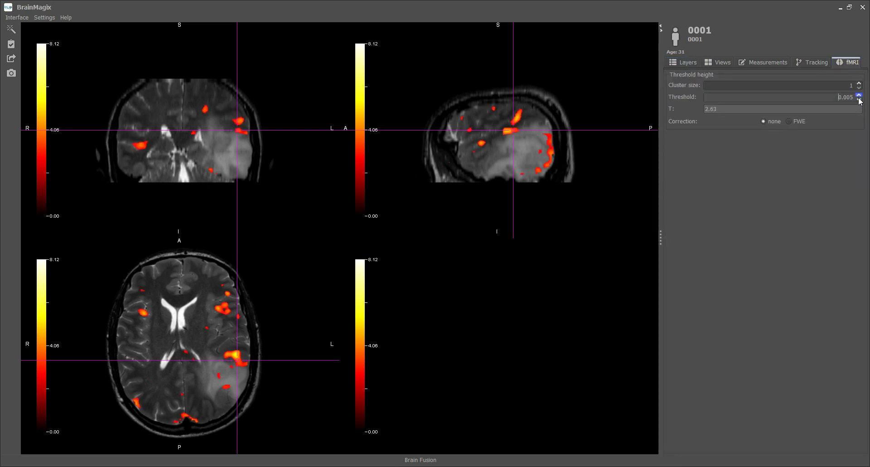
click(859, 100)
click(859, 100)
click(859, 99)
- Set minimum cluster size 20, lower the threshold to 0.0004, and recentre on the axial activation
double_click(850, 85)
text(20)
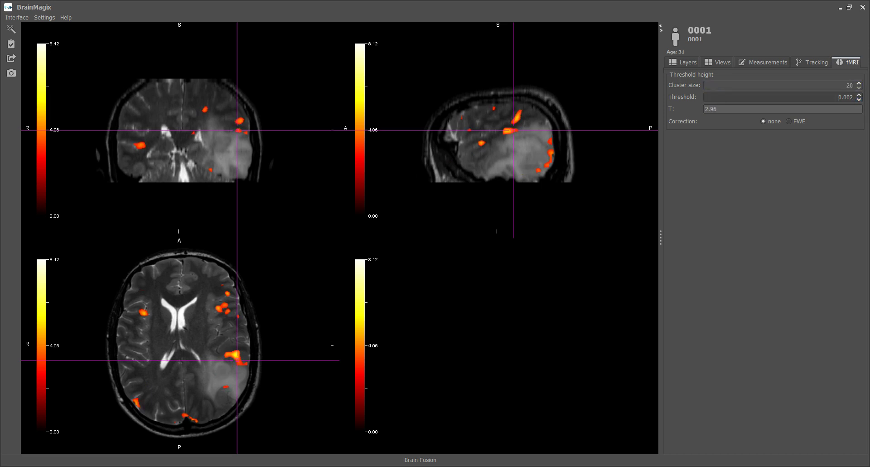
key(Return)
click(859, 100)
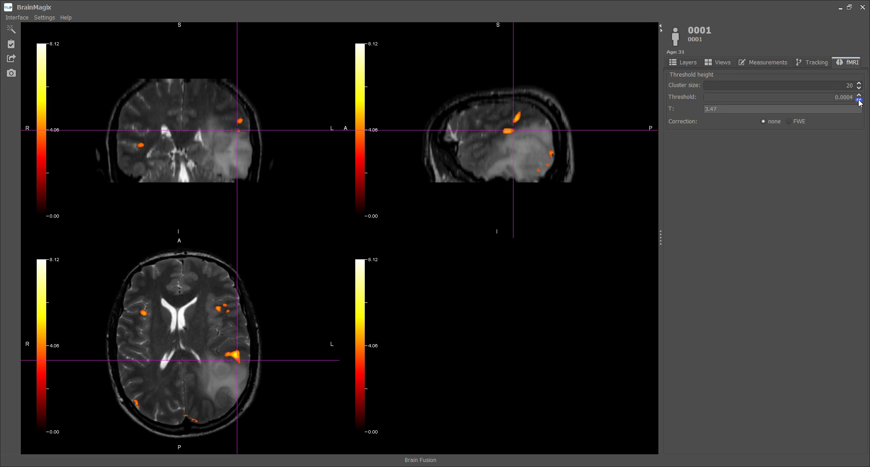
click(235, 353)
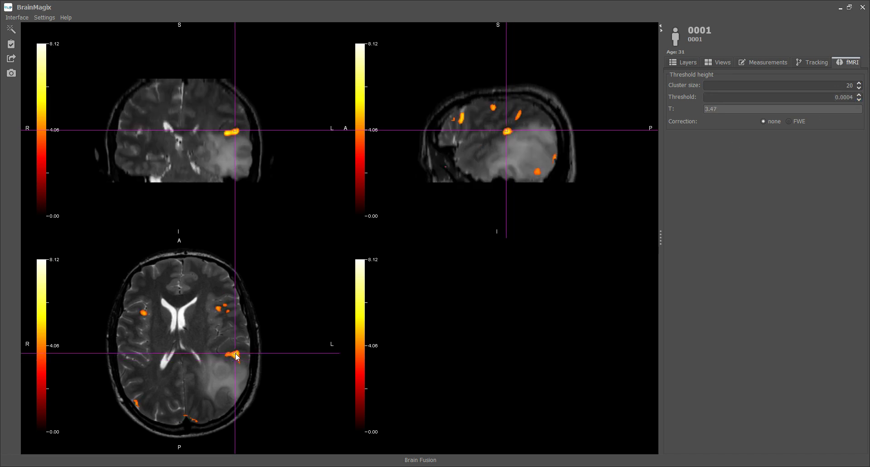
- Colour the activation overlay blue and re-enable the Sentences - A vs. R layer
right_click(206, 331)
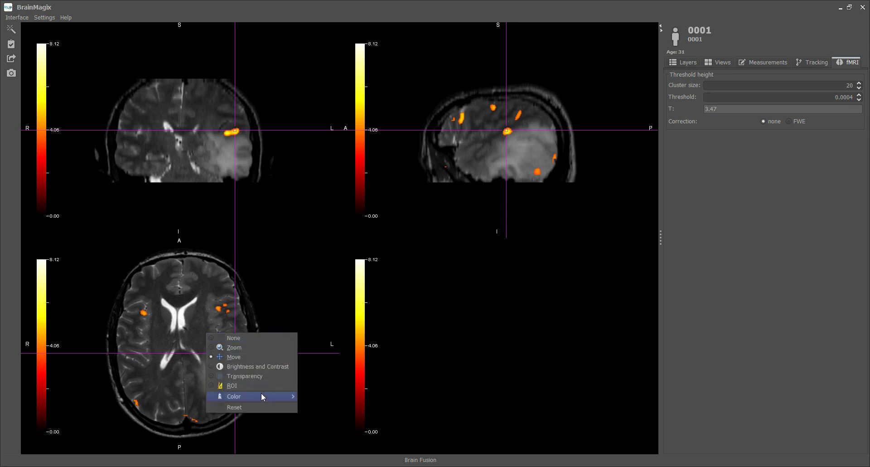
mouse_move(263, 394)
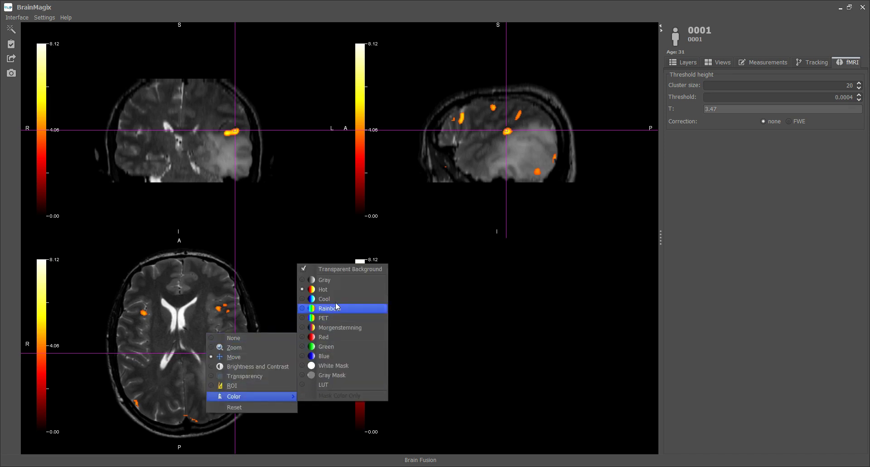
click(334, 355)
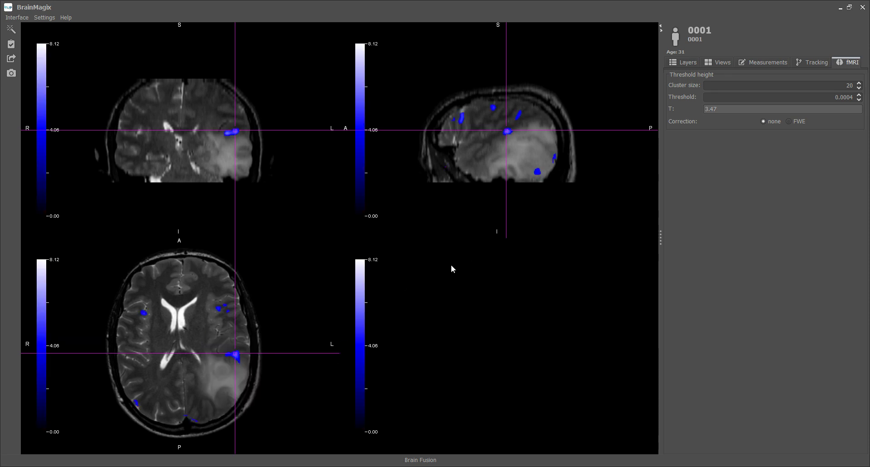
click(687, 64)
click(745, 112)
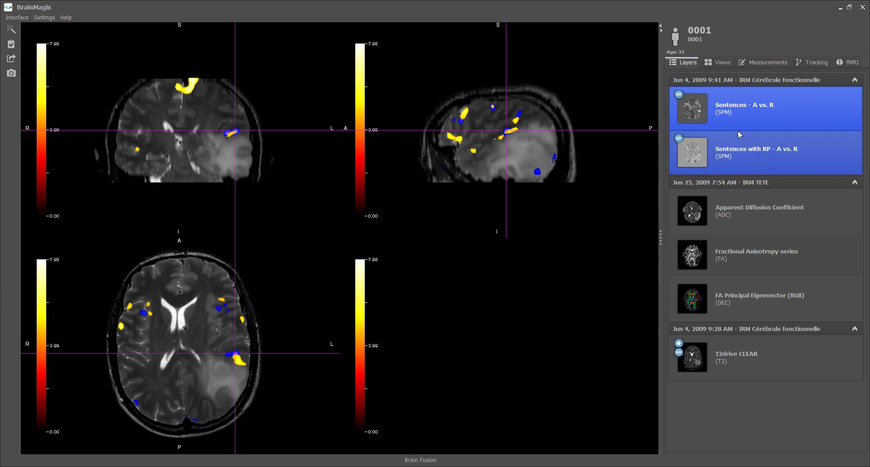
click(743, 107)
click(746, 149)
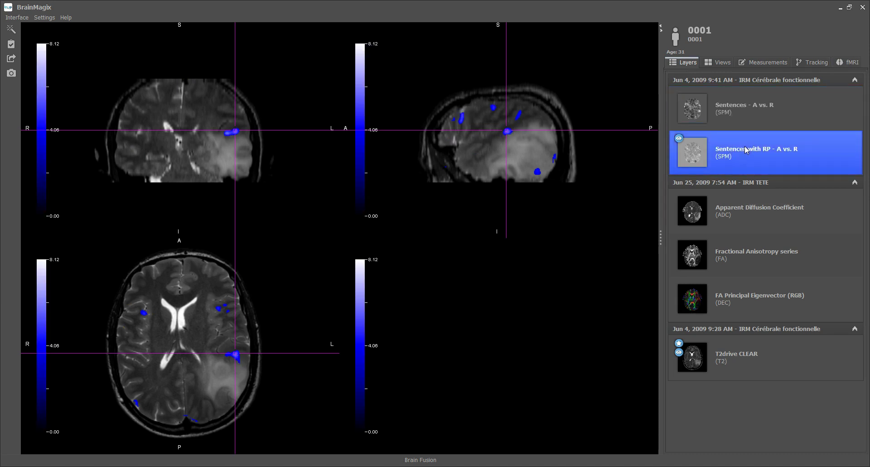
click(707, 115)
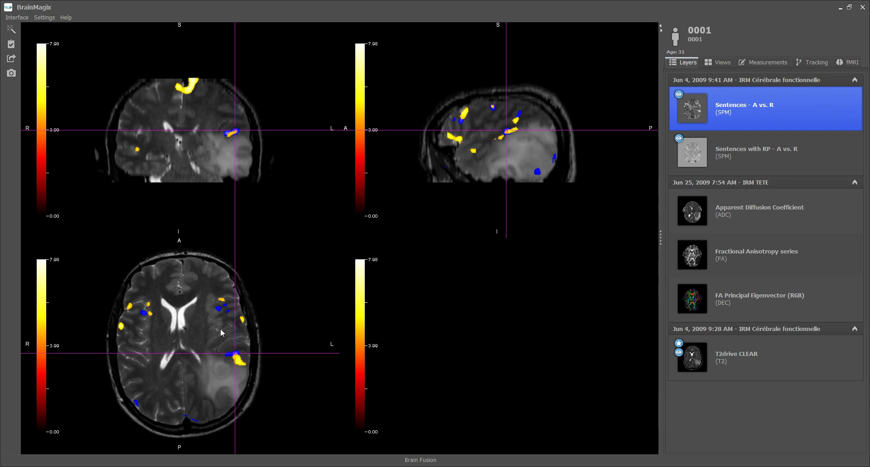
- Apply the Cool colour map to Sentences with RP - A vs. R and show Sentences - A vs. R again
click(679, 95)
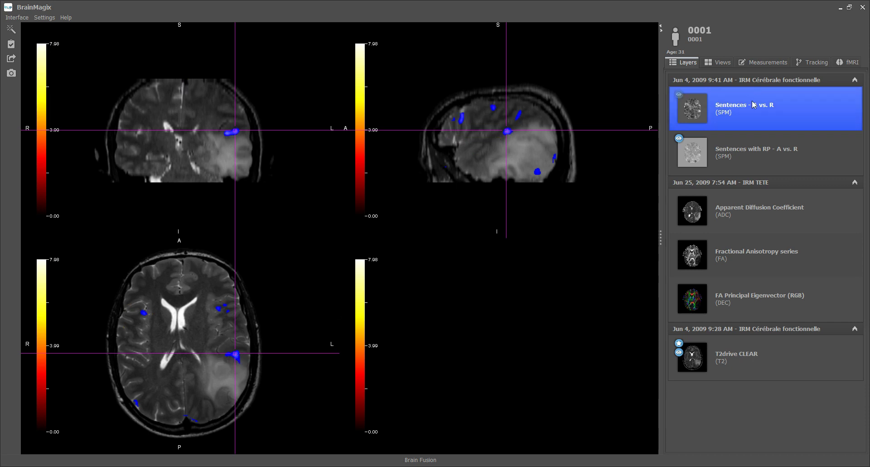
click(747, 137)
right_click(224, 312)
mouse_move(276, 378)
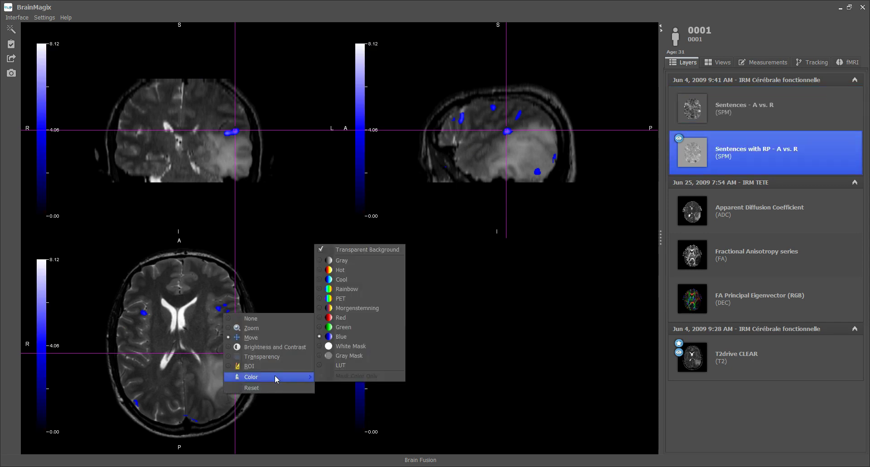
click(360, 280)
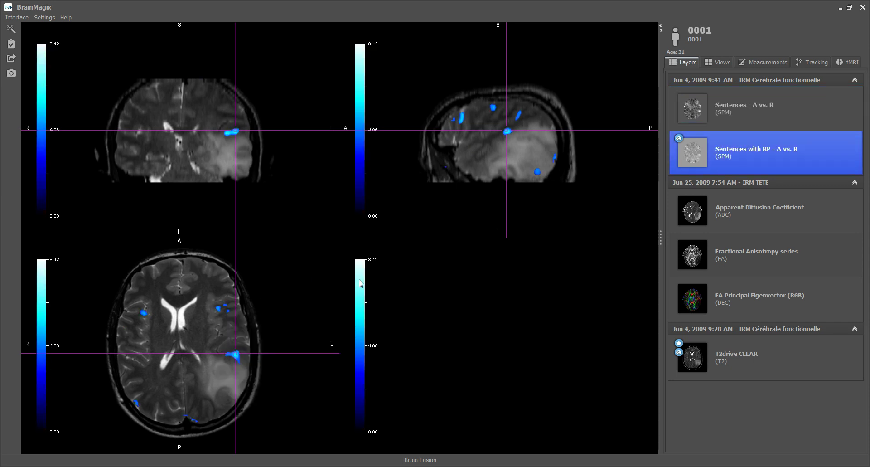
click(724, 121)
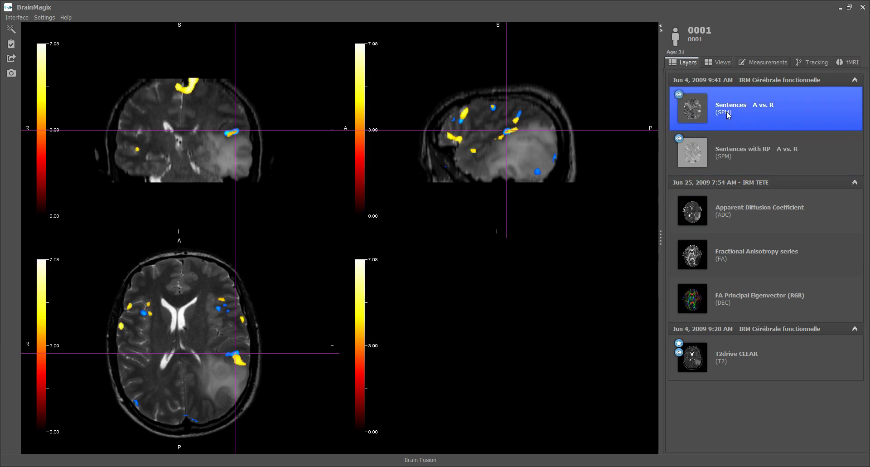
- Drag the coronal crosshair upward so the axial slice crosses the left frontal activation
right_click(238, 159)
click(249, 164)
click(249, 164)
drag(249, 164, 248, 92)
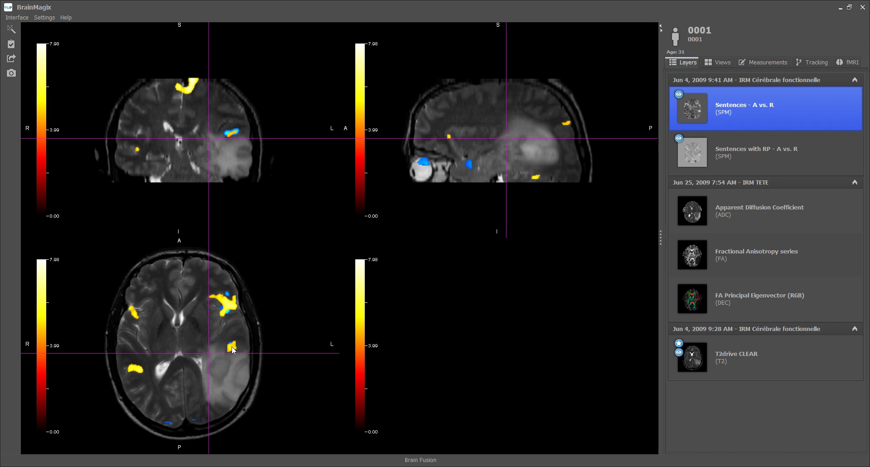
- Overlay the FA Principal Eigenvector (RGB) map and place the crosshair near the tumour
click(689, 297)
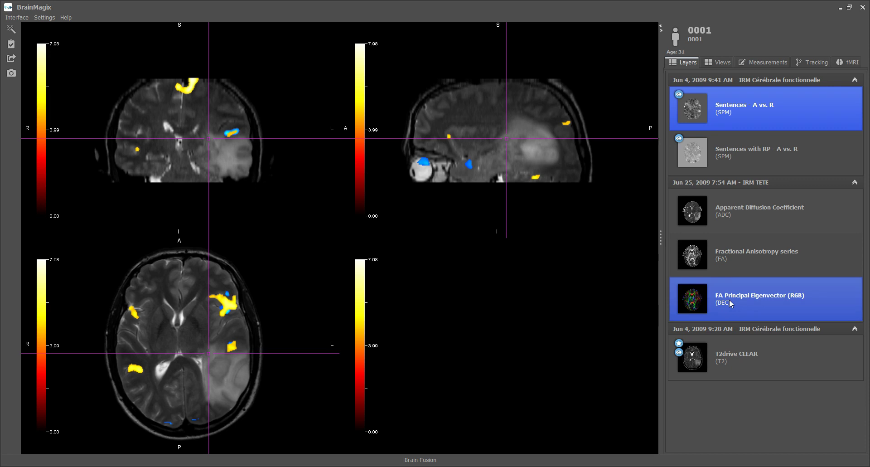
double_click(731, 303)
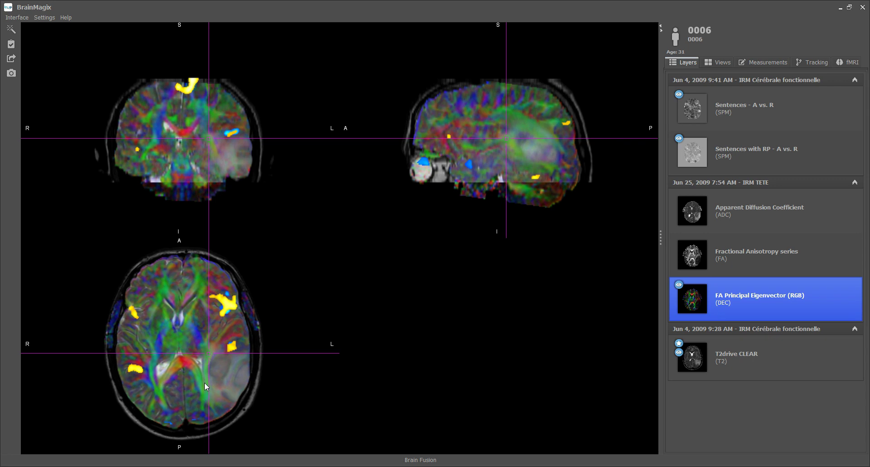
click(205, 373)
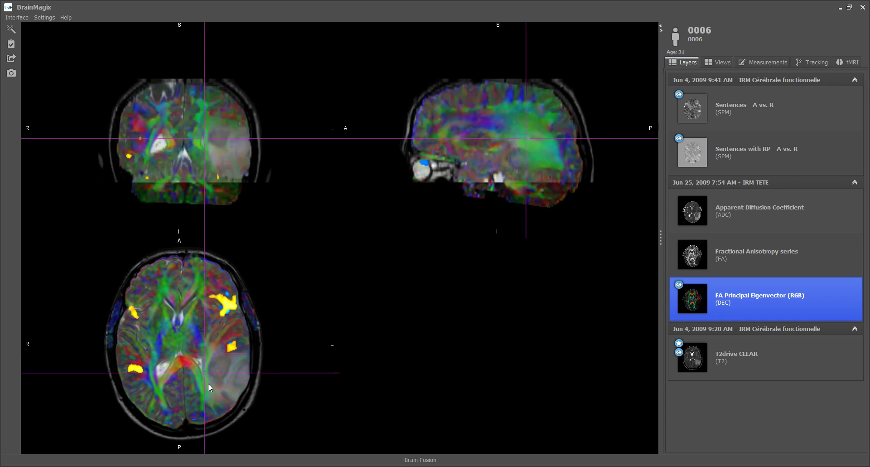
click(208, 383)
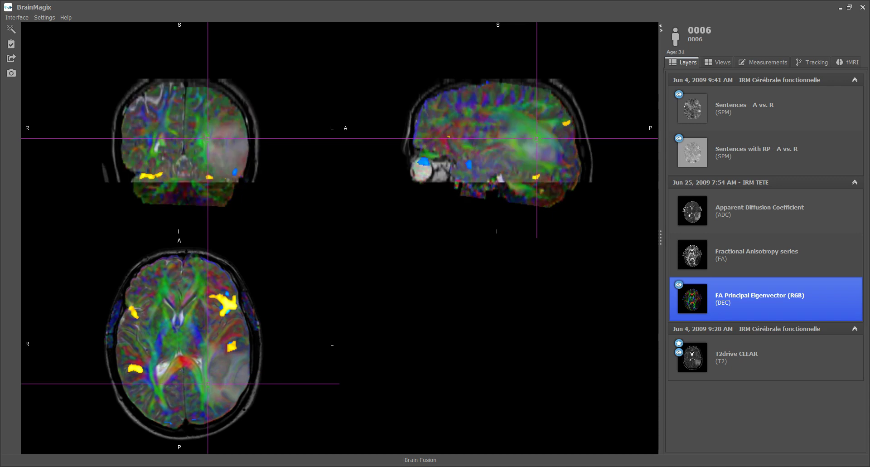
click(207, 385)
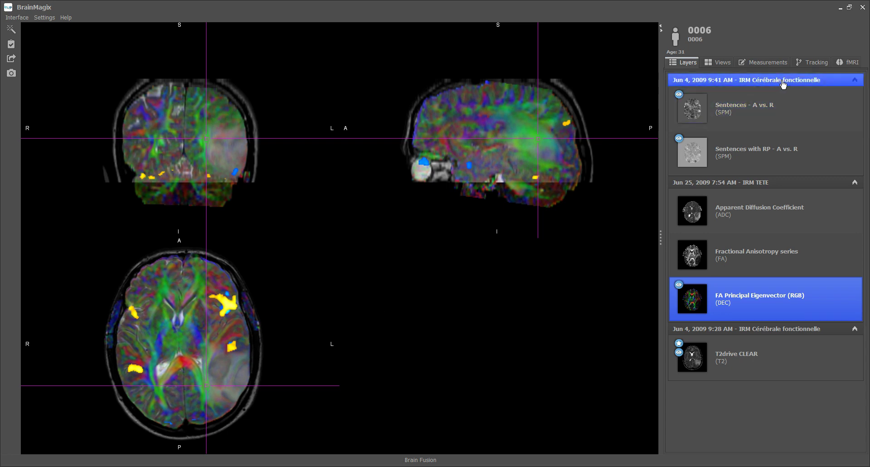
- Create Tract 1 with a circular include region on the coronal view and start tracking
click(815, 63)
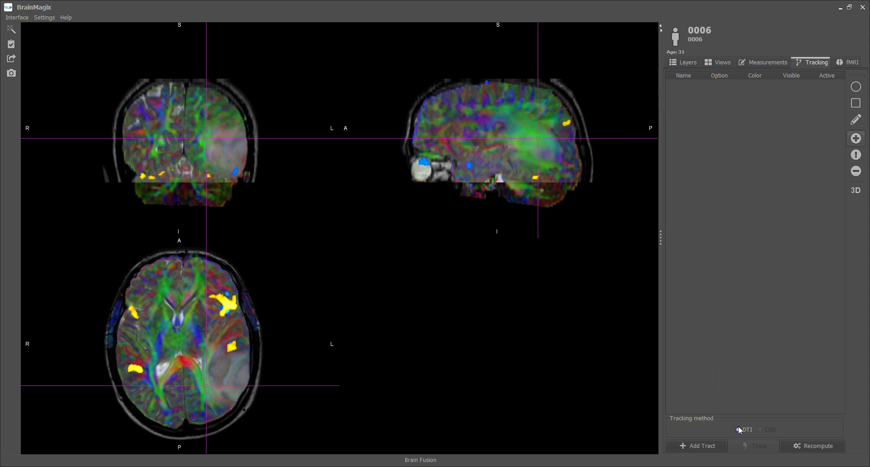
click(708, 445)
click(856, 102)
click(855, 118)
click(755, 446)
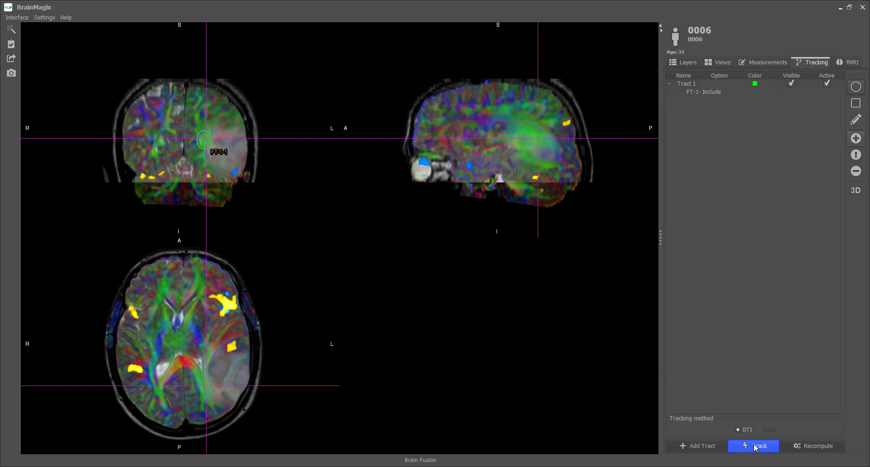
click(754, 445)
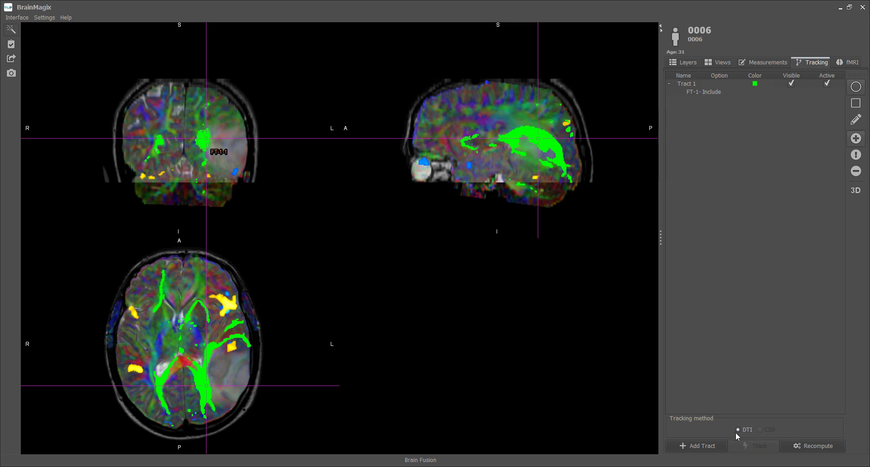
- Add a Must rectangle region to Tract 1 in the coronal view and re-track its fibres
right_click(219, 344)
click(234, 347)
click(219, 342)
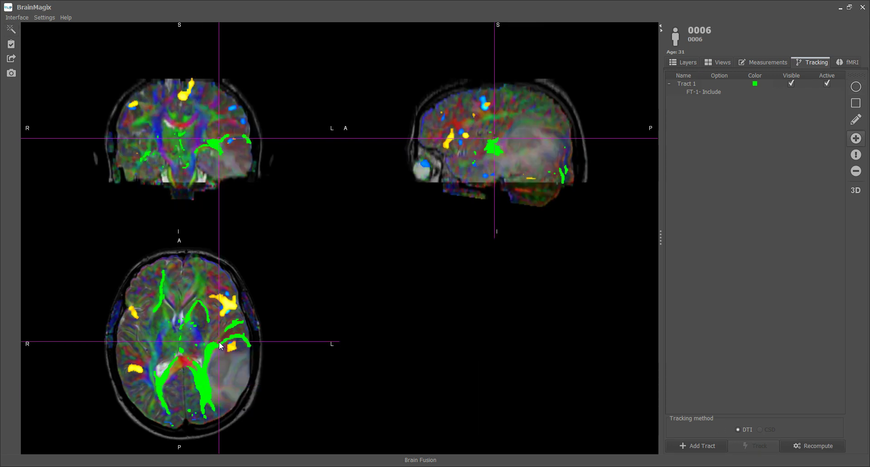
click(857, 156)
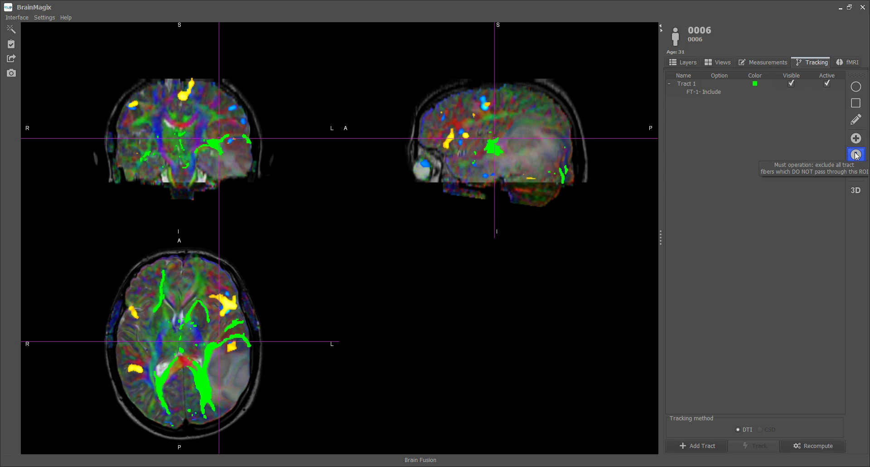
click(856, 103)
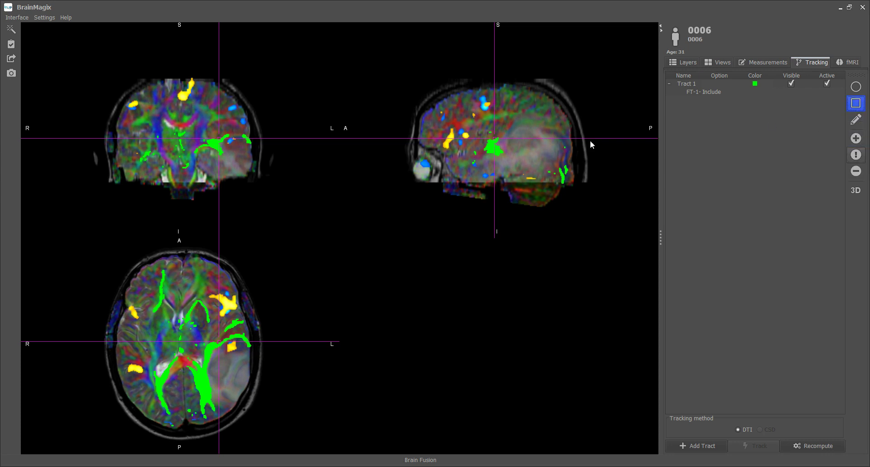
drag(203, 133, 230, 156)
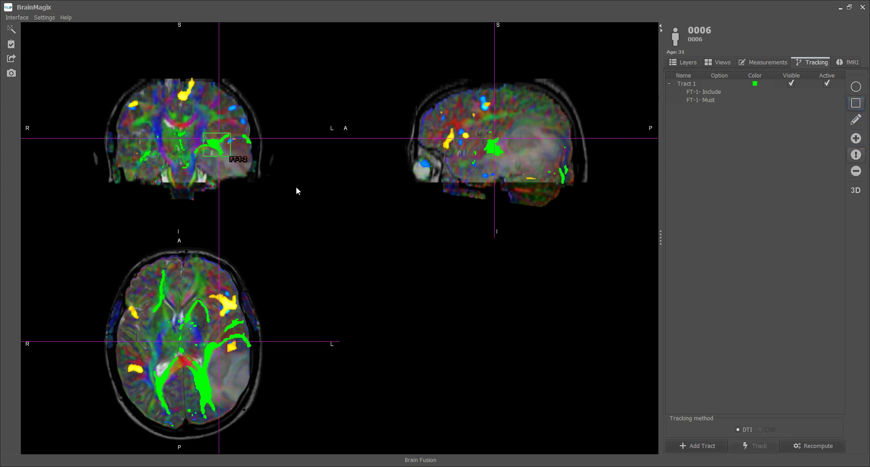
click(752, 445)
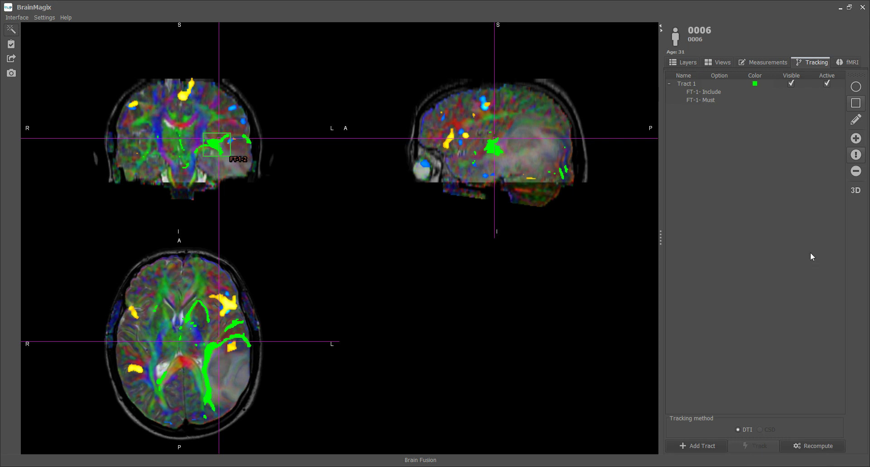
- Open and orient the 3D Fiber Tracts Viewer, then draw an exclude box over the front of the axial slice
click(856, 190)
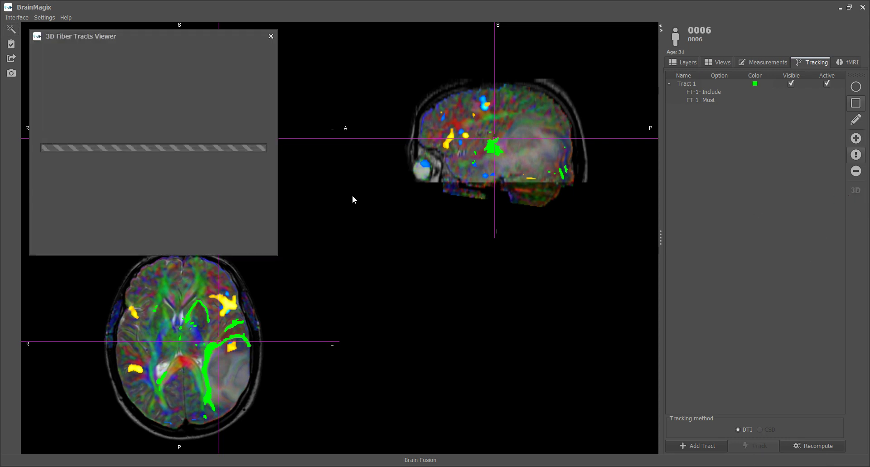
drag(177, 35, 494, 182)
click(586, 219)
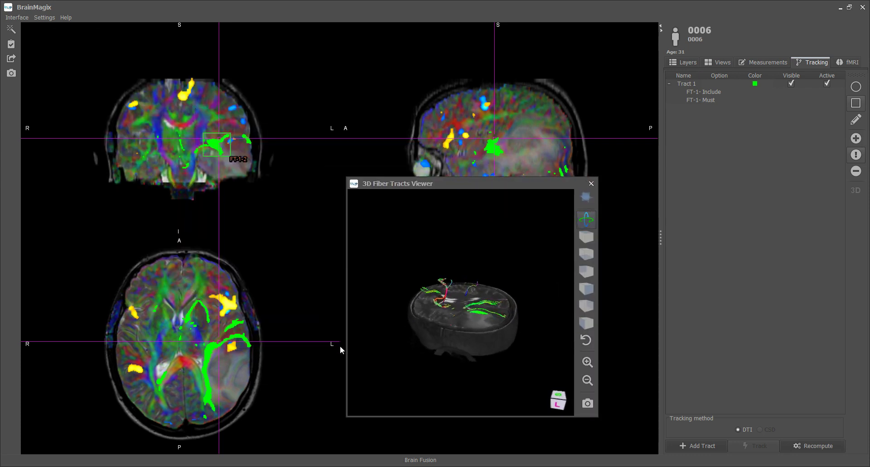
click(586, 236)
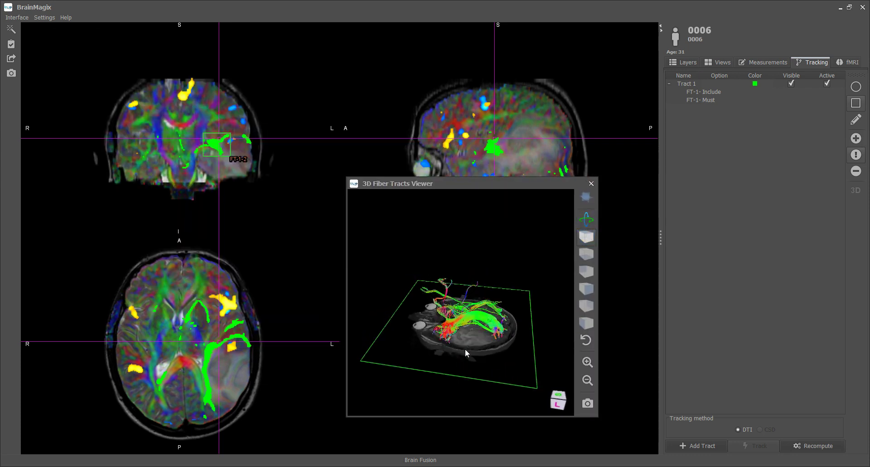
drag(486, 340, 512, 328)
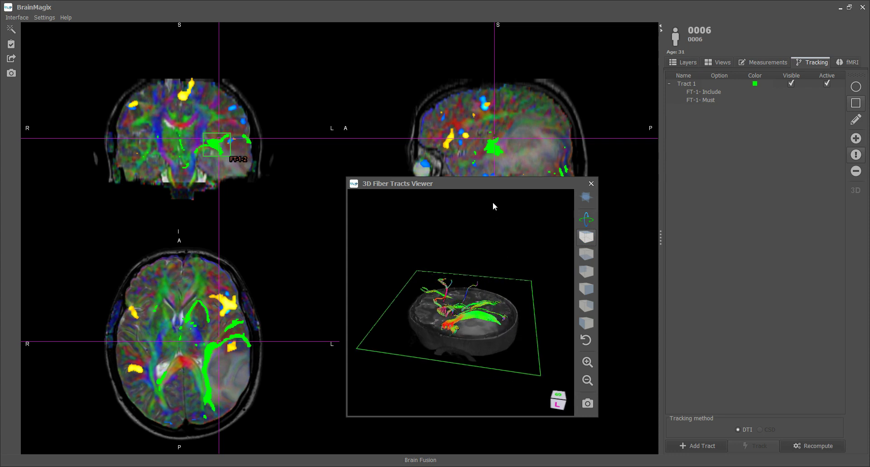
drag(496, 187, 524, 177)
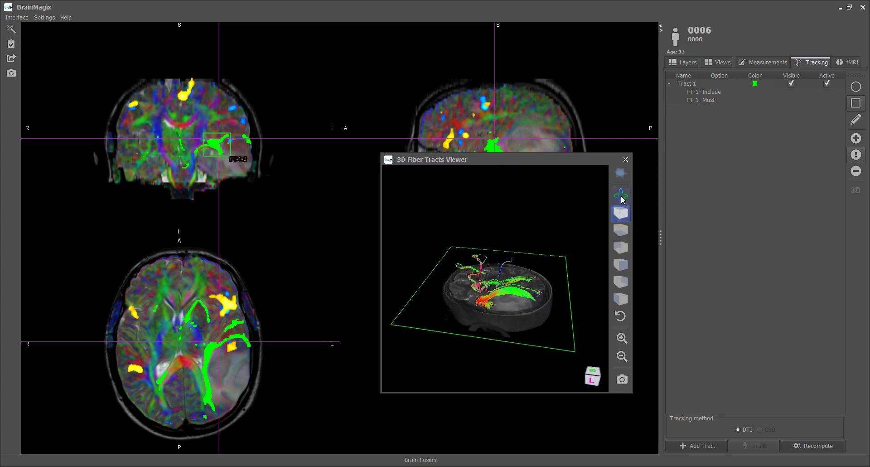
click(616, 213)
click(856, 170)
drag(136, 288, 214, 337)
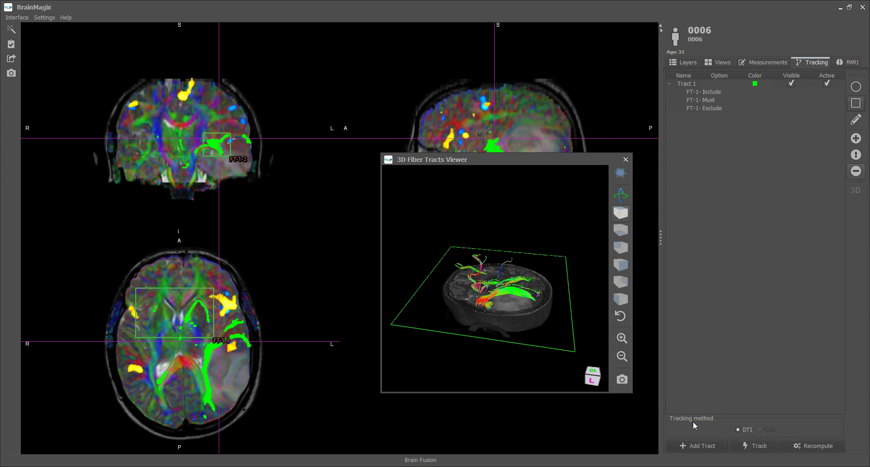
- Re-track with a second exclude box over the back of the axial slice, then enlarge the 3D viewer
click(754, 446)
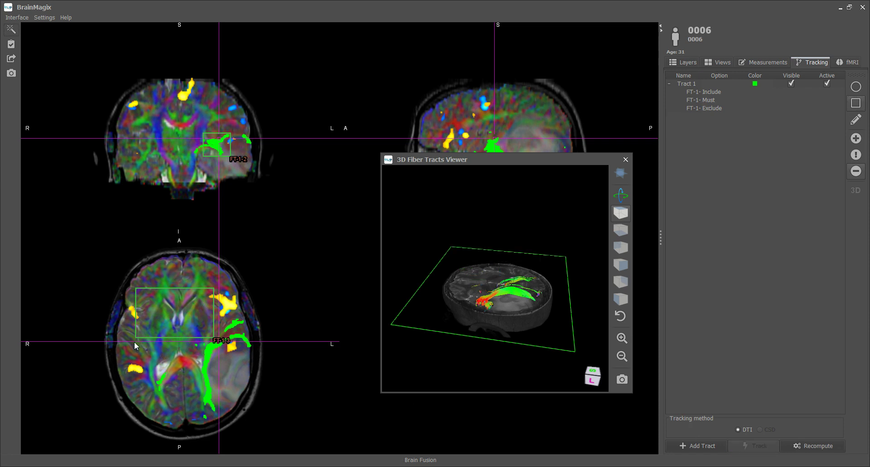
mouse_move(135, 341)
mouse_down()
mouse_move(197, 377)
mouse_move(201, 406)
mouse_up()
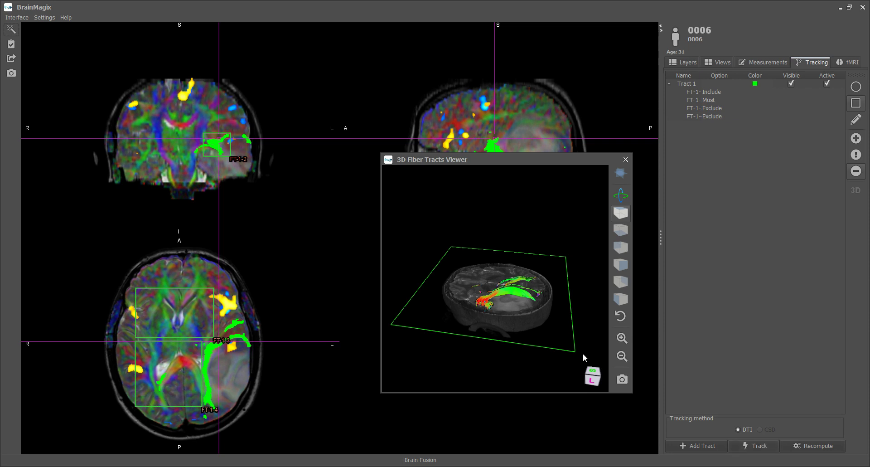
click(757, 445)
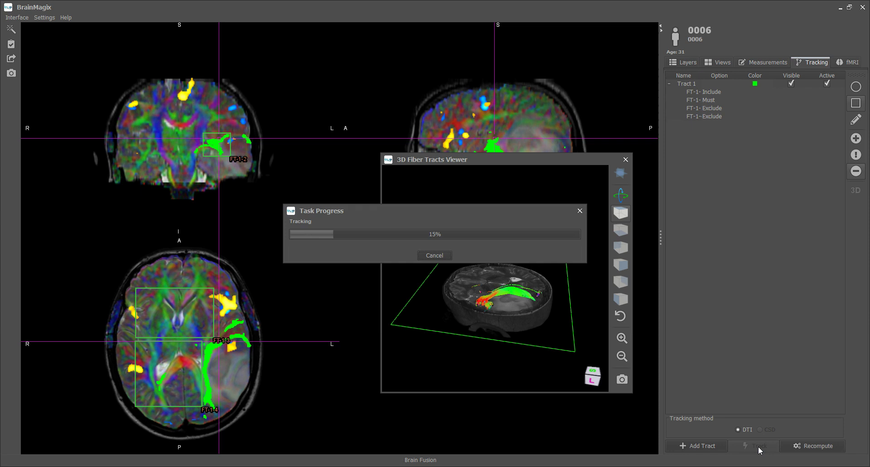
drag(472, 157, 384, 137)
drag(540, 370, 635, 430)
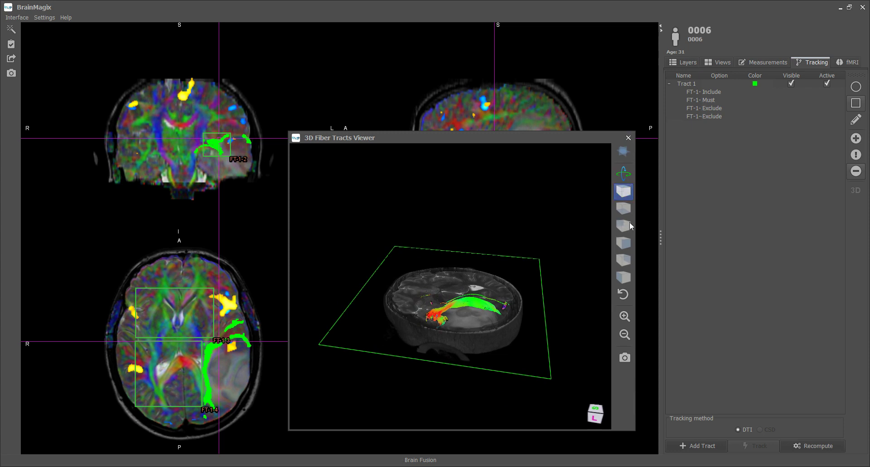
- Zoom in and orbit the 3D view to inspect Tract 1, then close the viewer
click(625, 316)
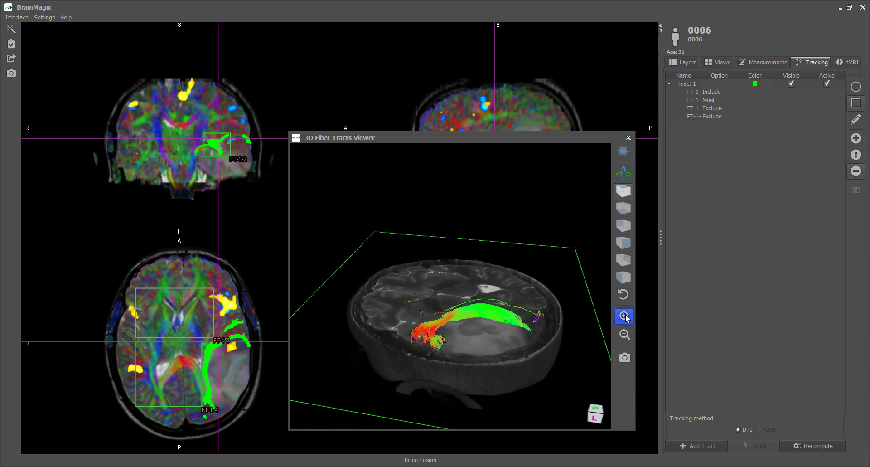
click(624, 176)
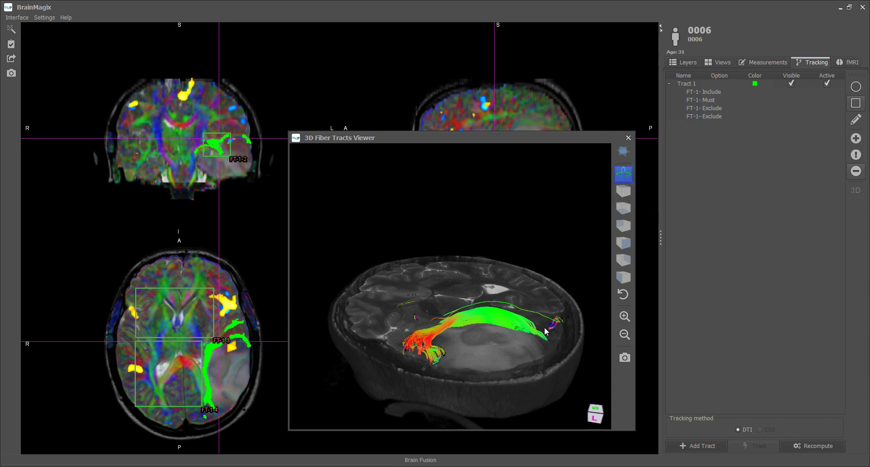
drag(544, 327, 486, 372)
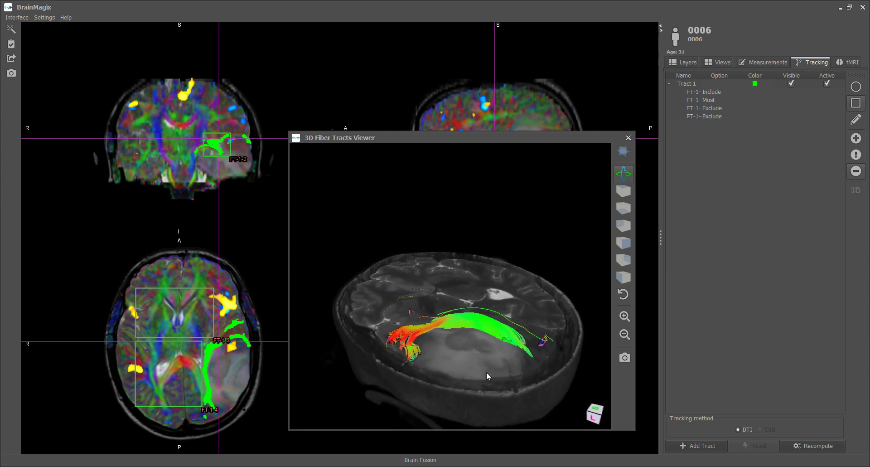
click(628, 138)
- Return the slice views to plain navigation and move to a lower axial slice showing the tracts
right_click(157, 133)
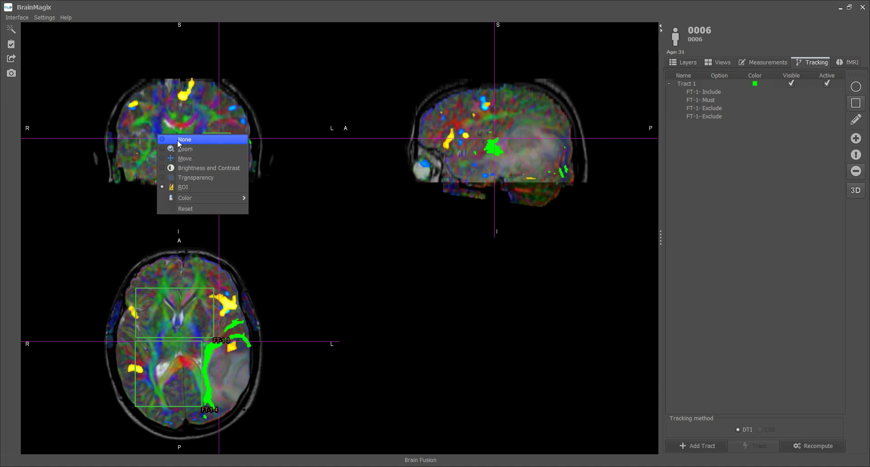
click(178, 139)
click(175, 126)
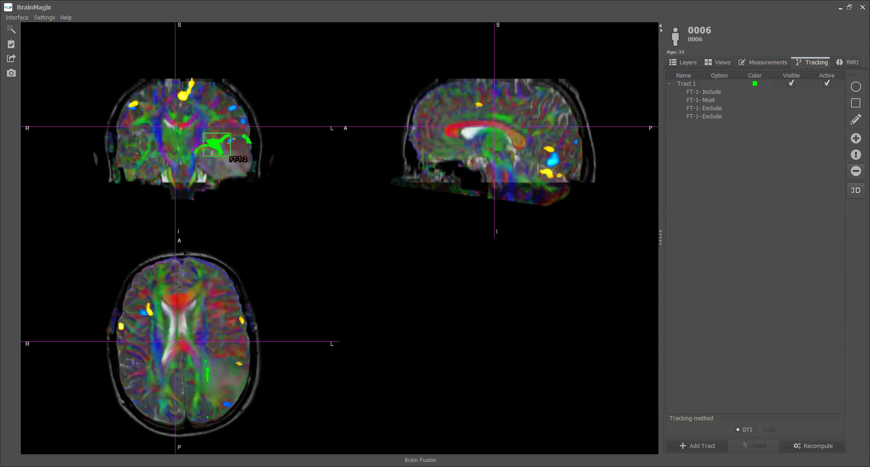
drag(175, 126, 176, 146)
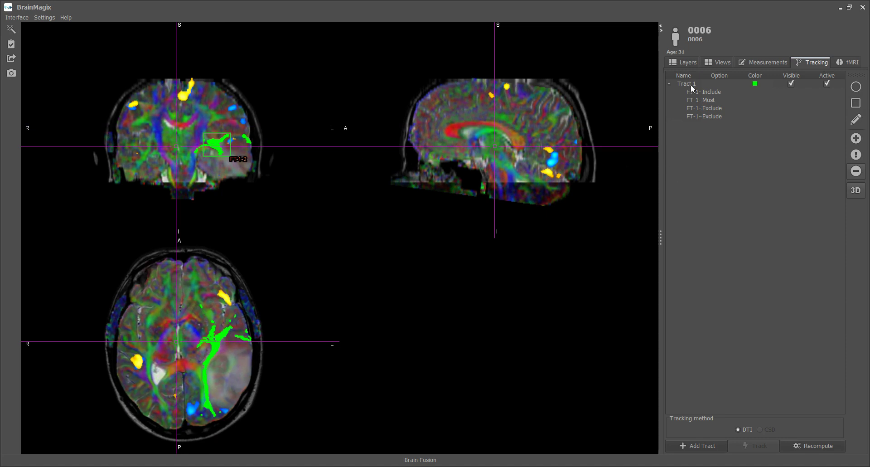
- Hide the FA Principal Eigenvector (RGB) layer and shift to a slightly lower slice
click(685, 62)
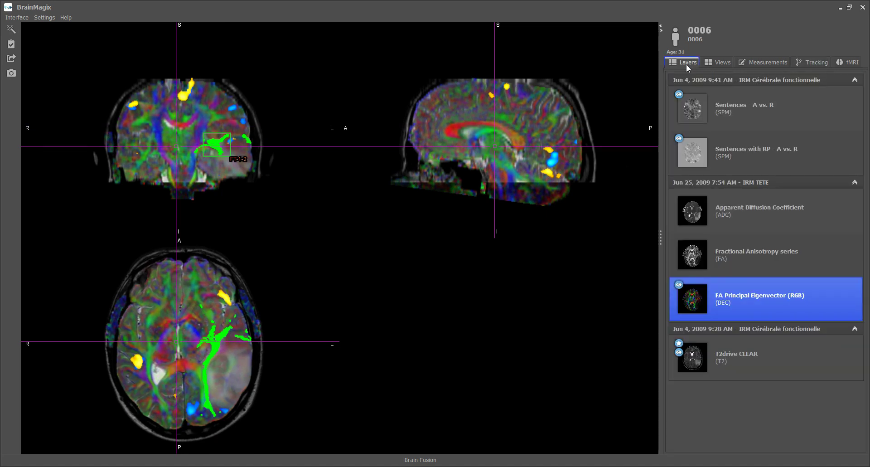
click(744, 298)
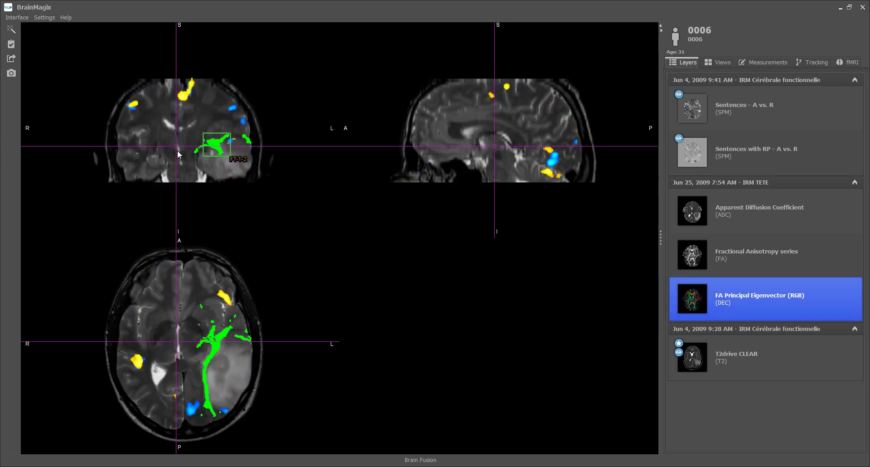
mouse_move(179, 148)
mouse_down()
mouse_move(180, 157)
mouse_move(178, 137)
mouse_up()
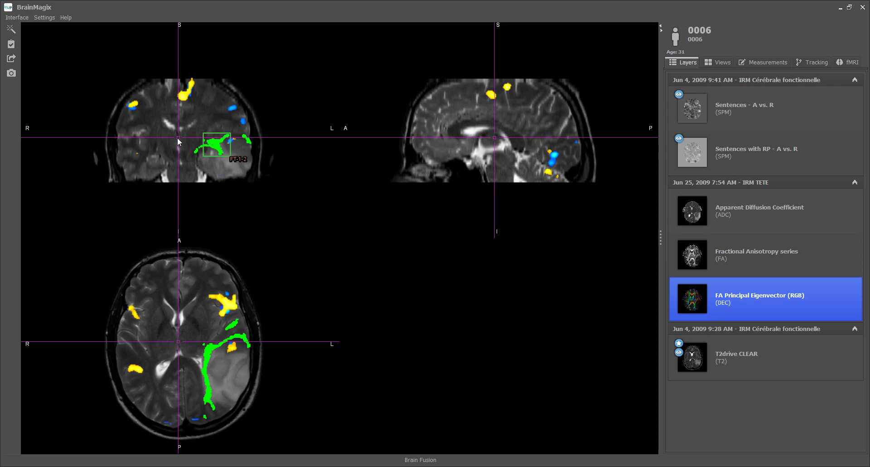
click(13, 59)
- Export the fused slices to DICOM on Disk Color with series description 'Blobs and tracts'
click(12, 59)
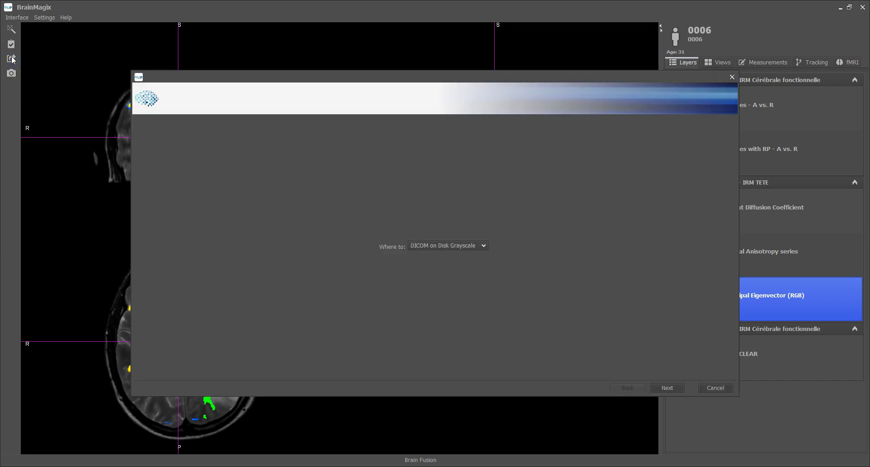
click(453, 248)
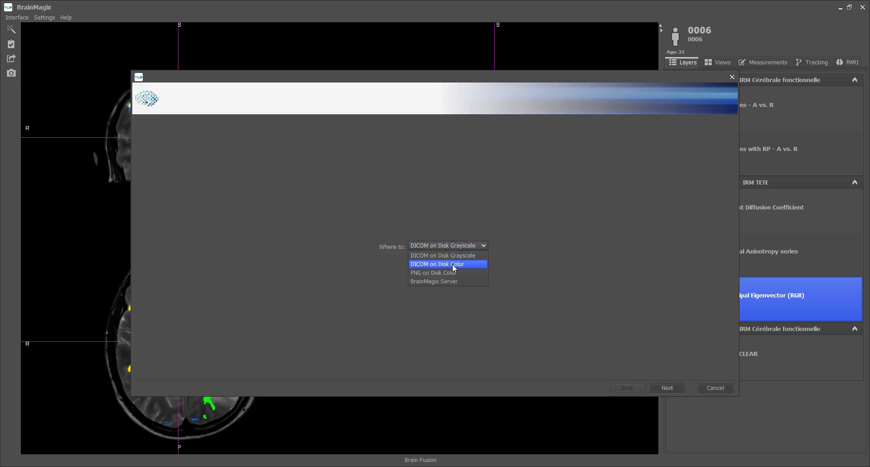
click(454, 265)
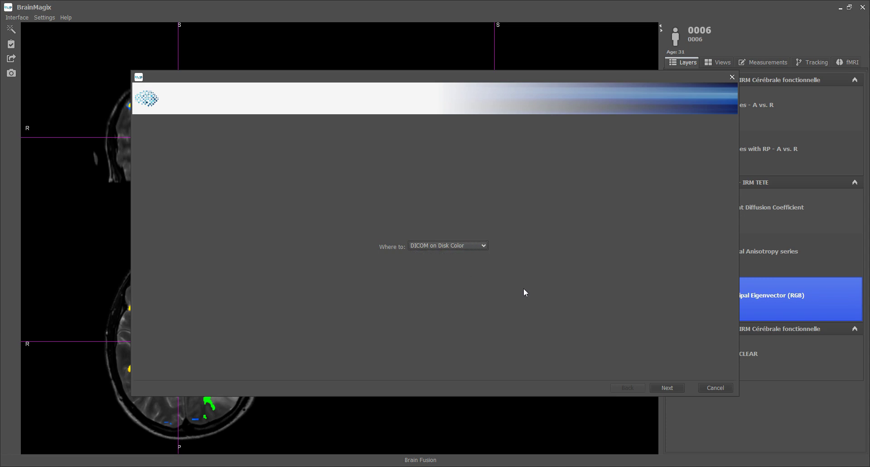
click(667, 388)
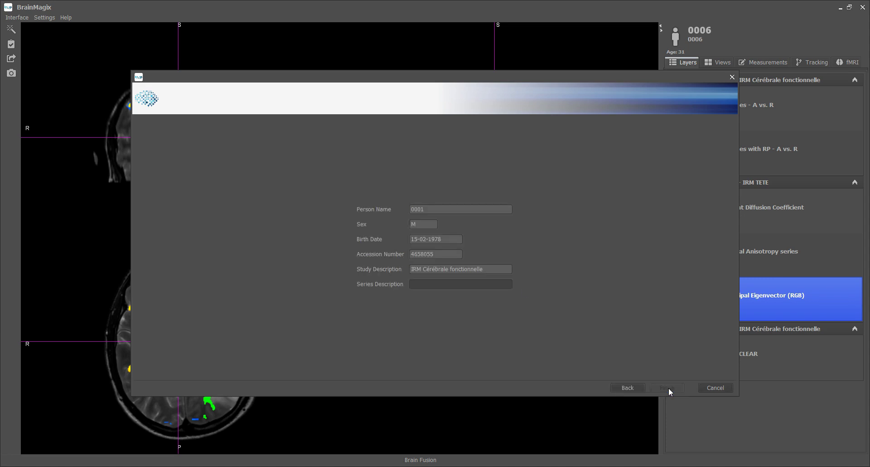
click(436, 284)
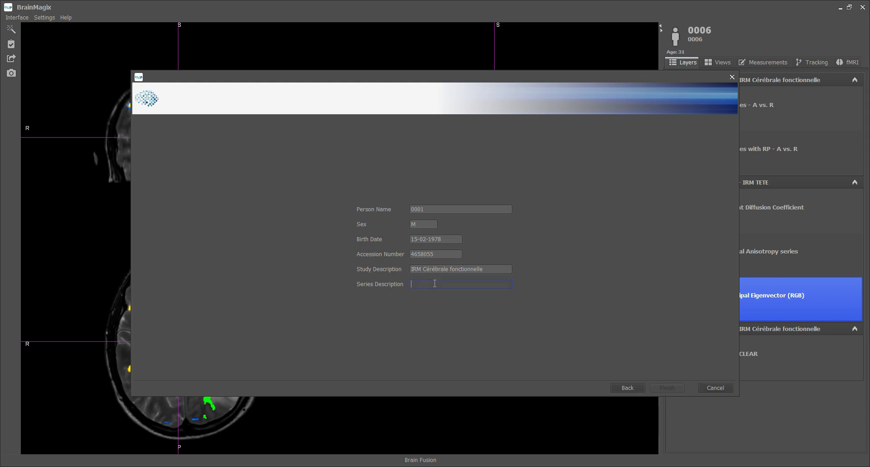
text(Blobs and tracts)
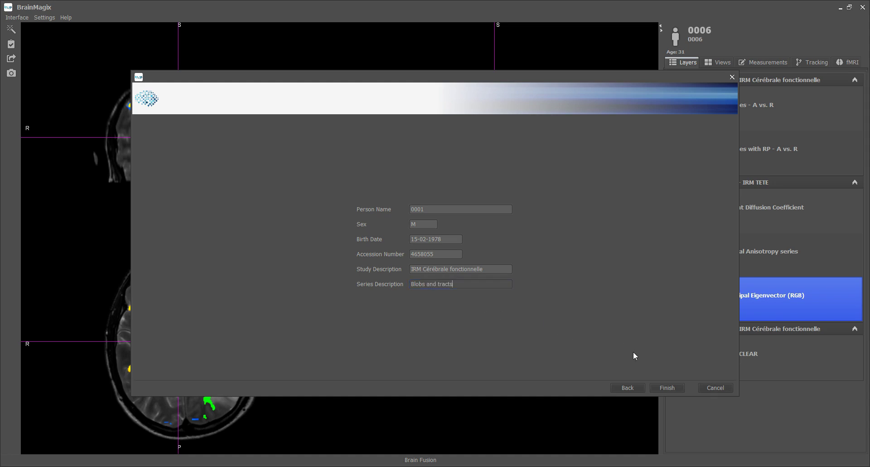
click(667, 387)
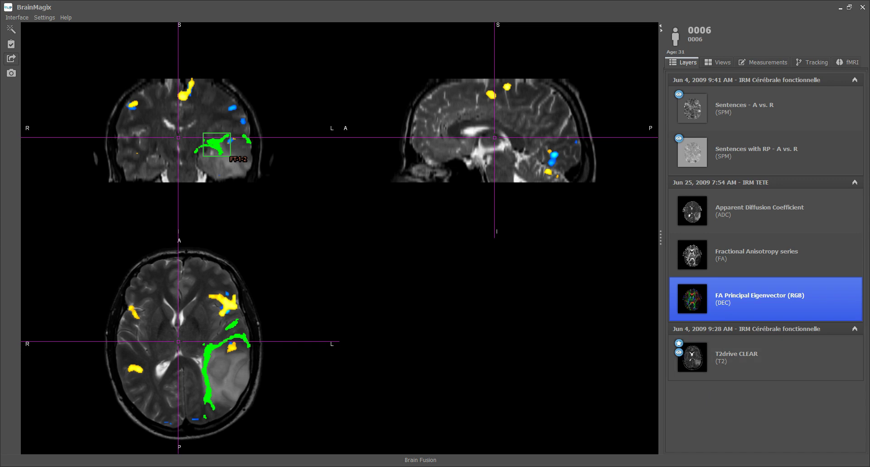
- In the Export folder window, select the exported 0001 folder and bring up its options
drag(543, 140, 358, 63)
click(311, 128)
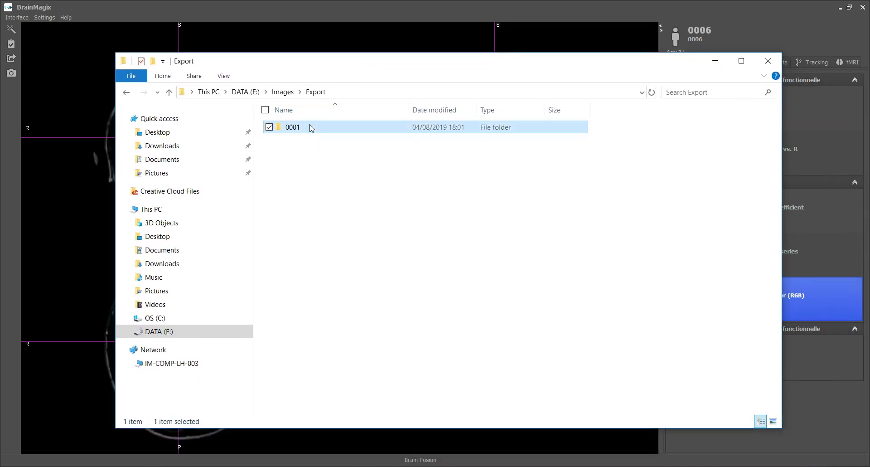
right_click(310, 127)
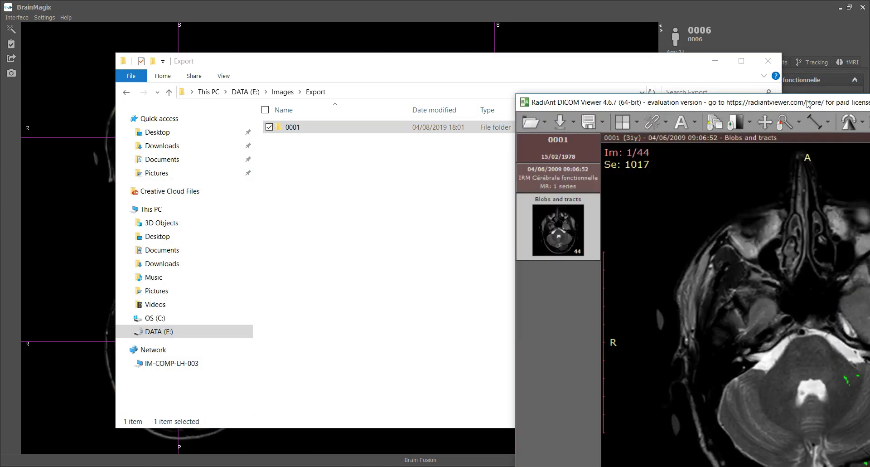
- Maximize the RadiAnt viewer and scroll through the 'Blobs and tracts' slices
drag(809, 105, 506, 76)
double_click(506, 76)
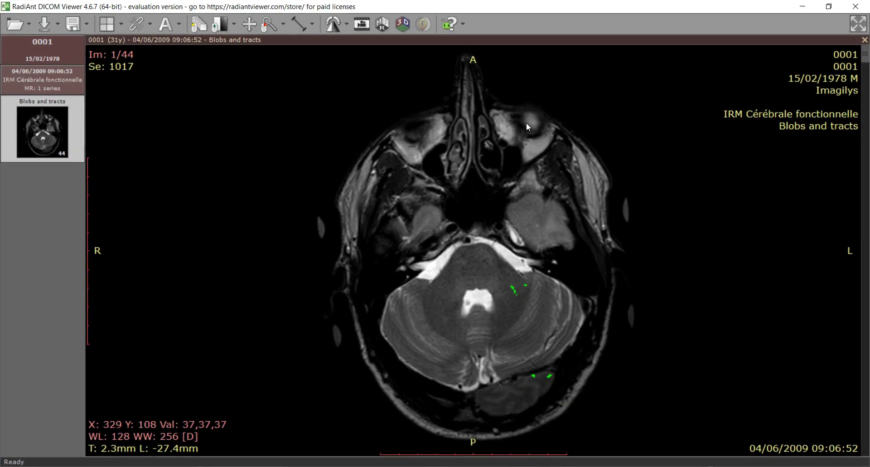
scroll(622, 206, down, 16)
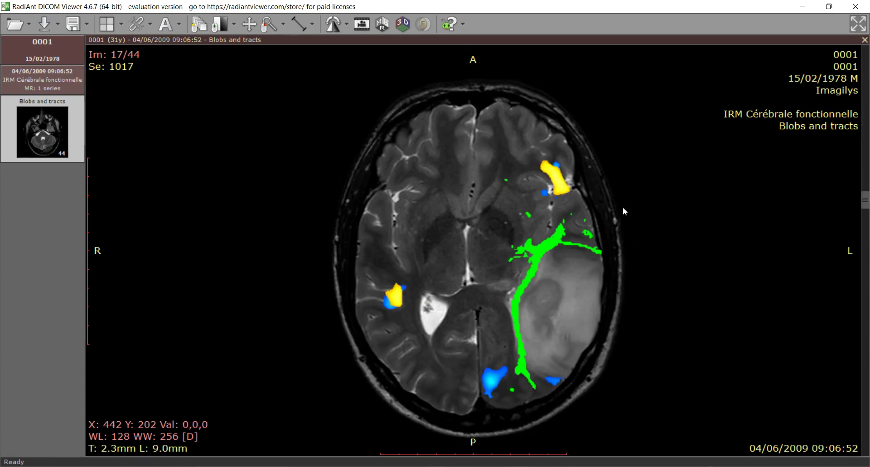
scroll(623, 207, down, 2)
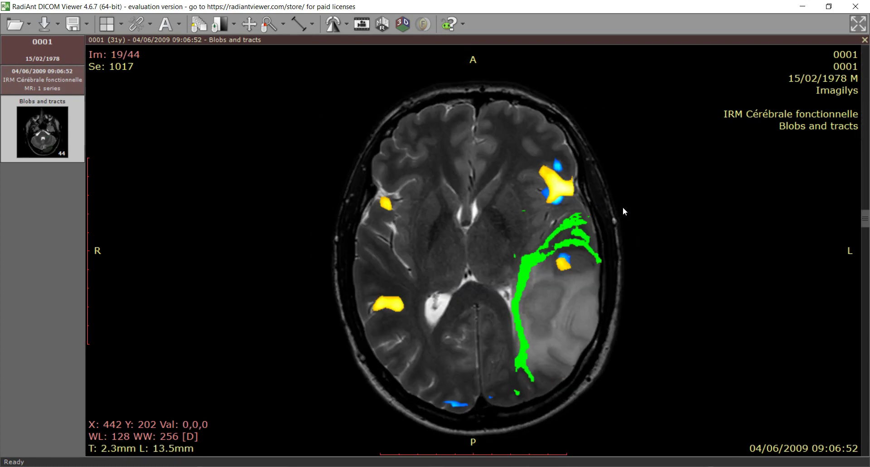